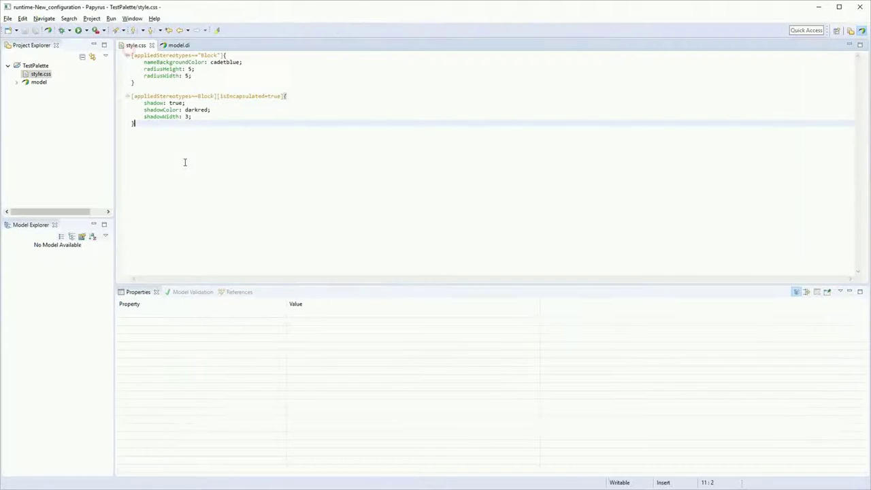
Examine the Block style rule and the isEncapsulated=true shadow rule in style.css.
drag(172, 40, 215, 39)
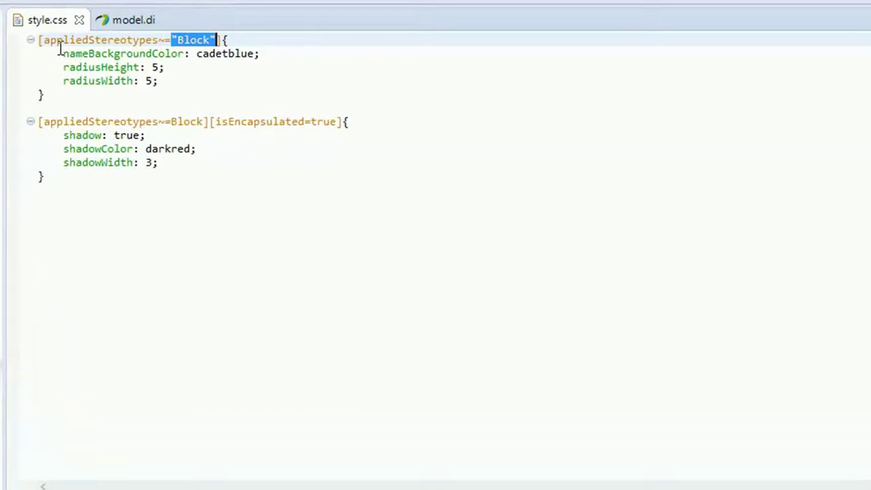
drag(60, 49, 203, 82)
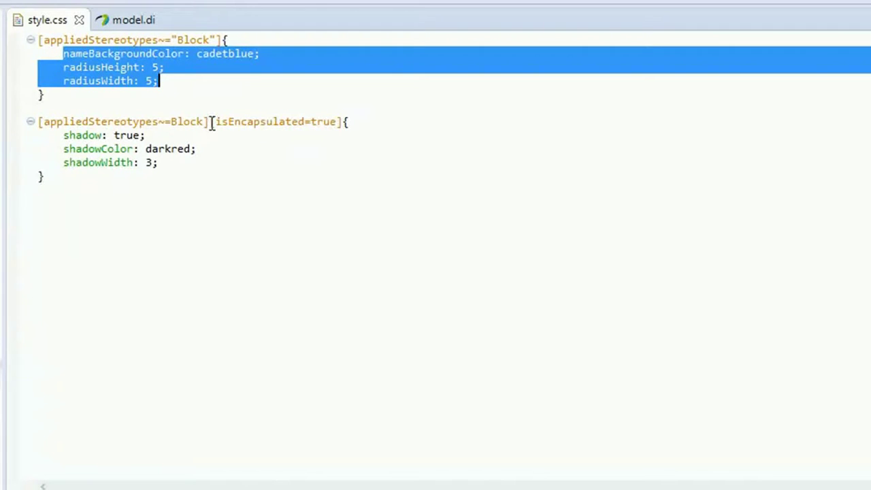
drag(214, 122, 336, 121)
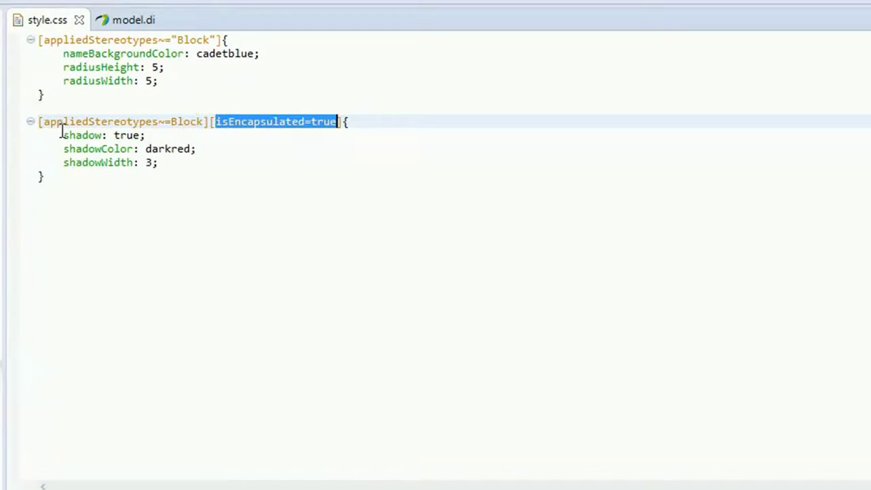
drag(61, 134, 355, 163)
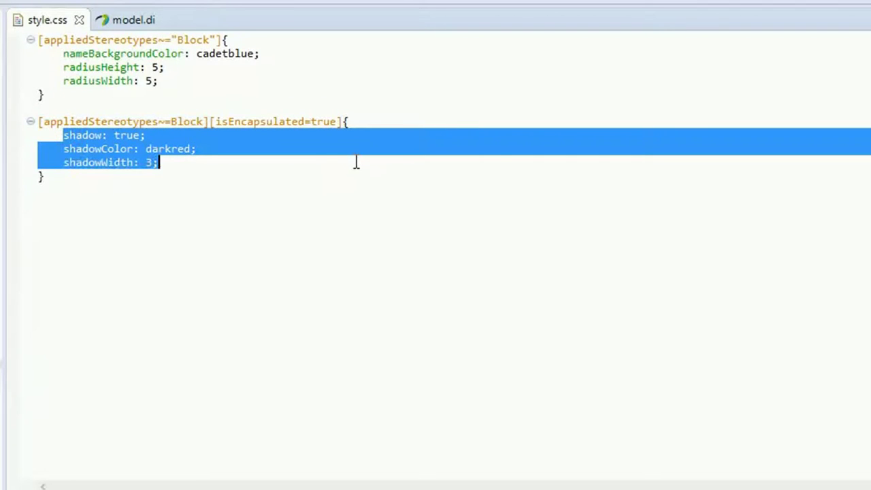
click(335, 311)
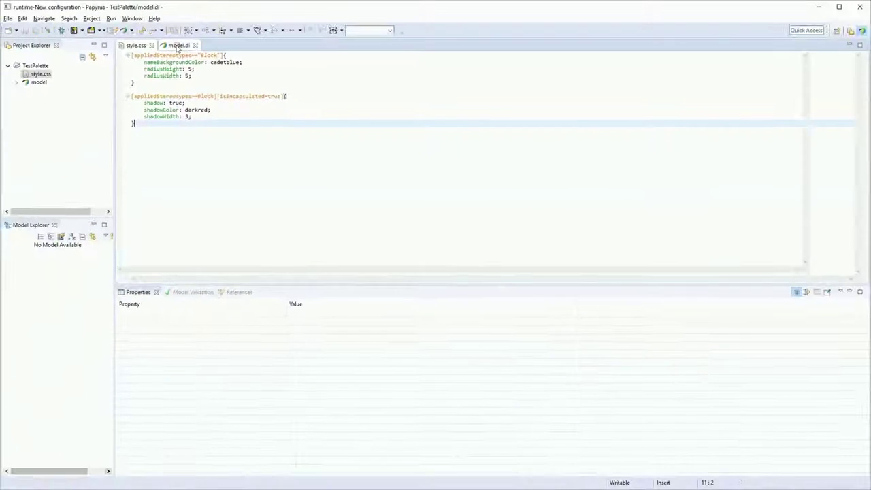
Apply style.css from the TestPalette project to the class diagram of model.di as a diagram style sheet.
click(176, 45)
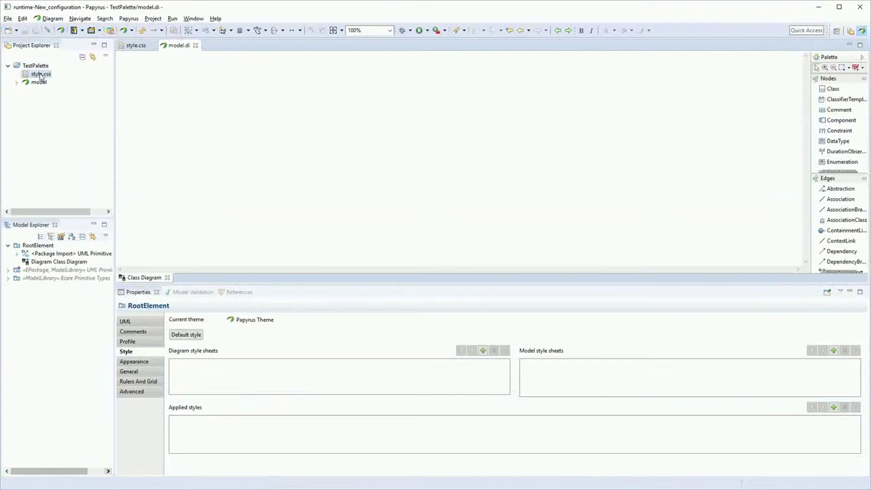
drag(40, 77, 202, 88)
click(447, 157)
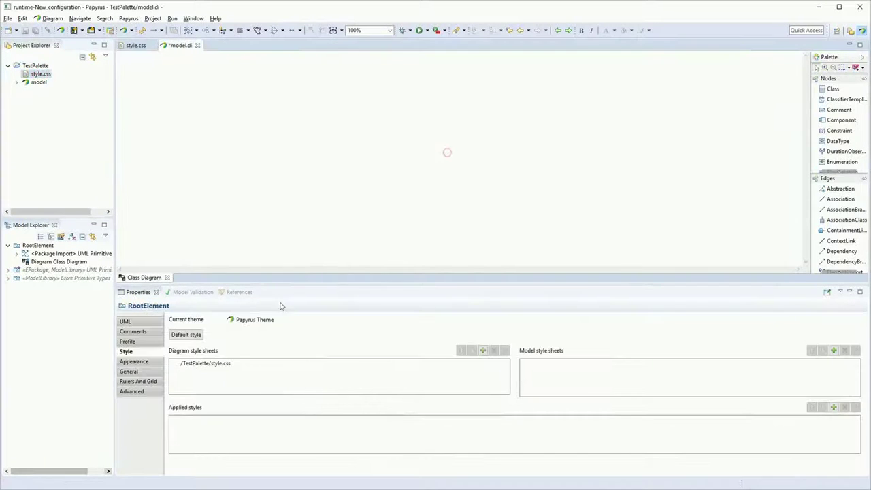
click(235, 362)
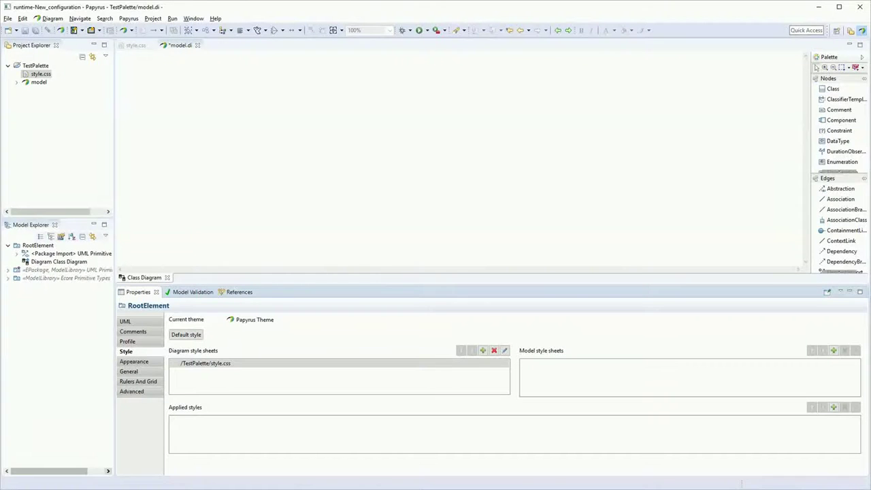
Review the profile applications and the UML properties of RootElement.
click(130, 342)
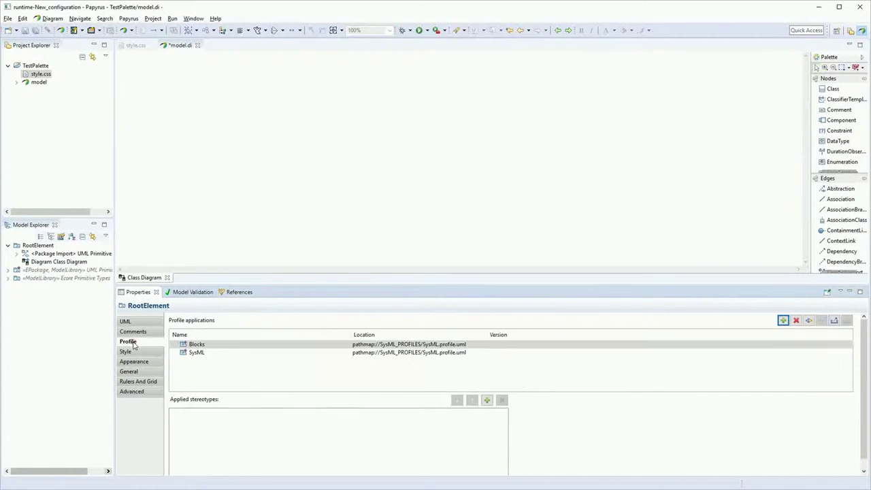
click(208, 346)
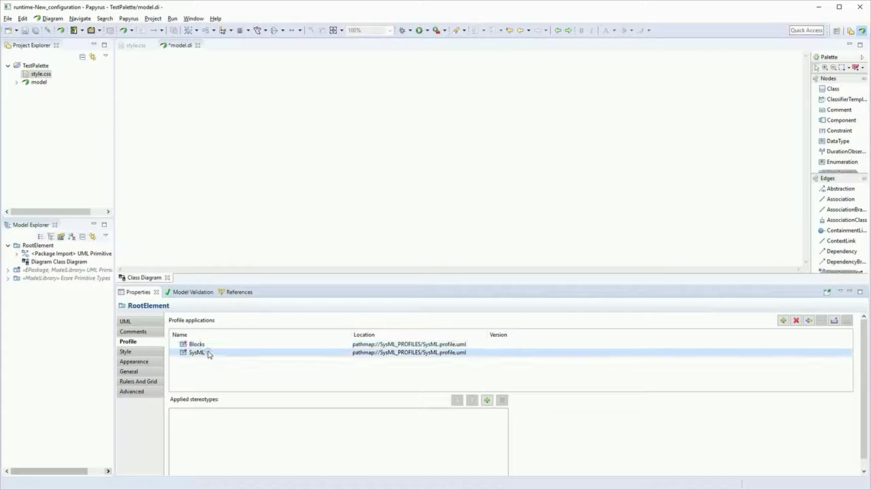
click(133, 321)
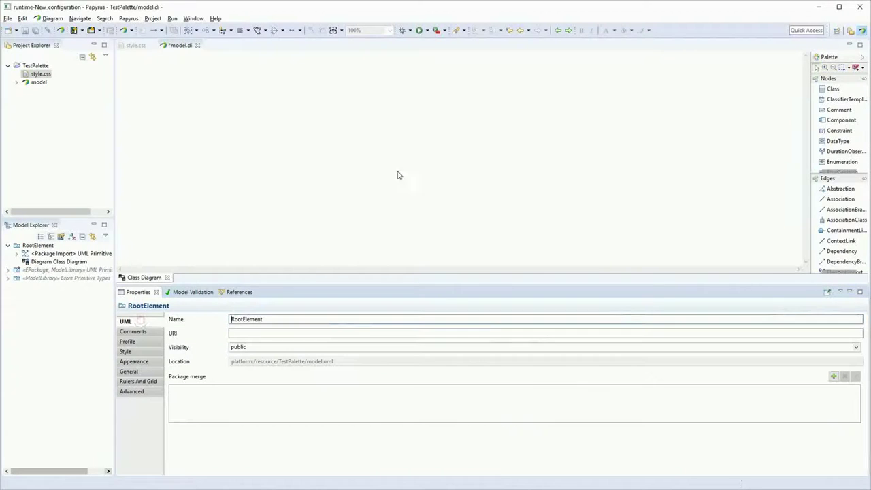
Customize the class diagram's palette by starting a new local palette named BlockPalette.
right_click(825, 235)
click(831, 261)
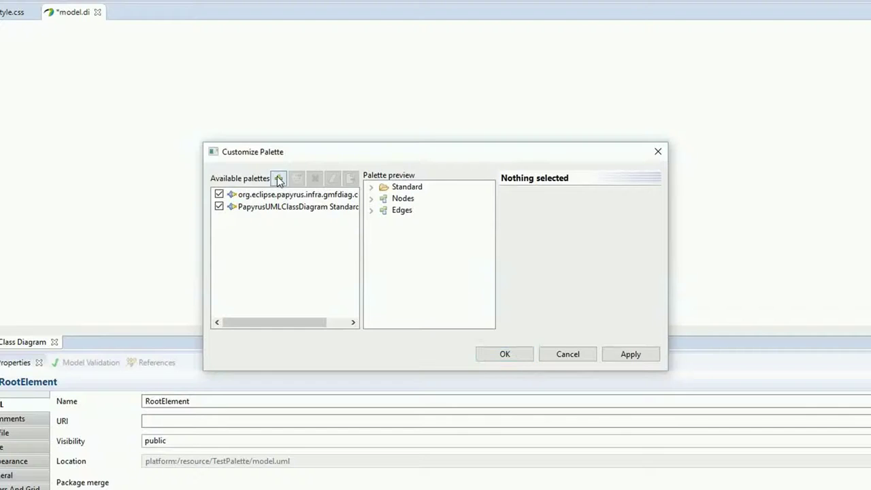
click(326, 164)
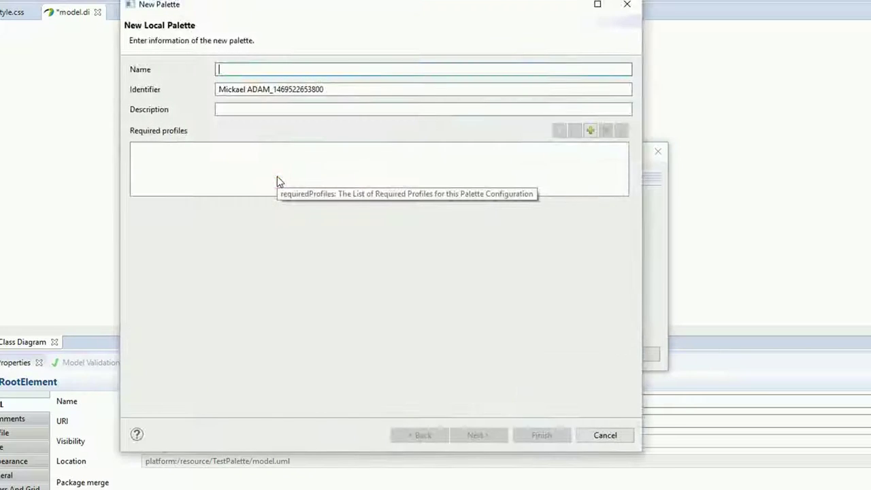
drag(283, 8, 342, 38)
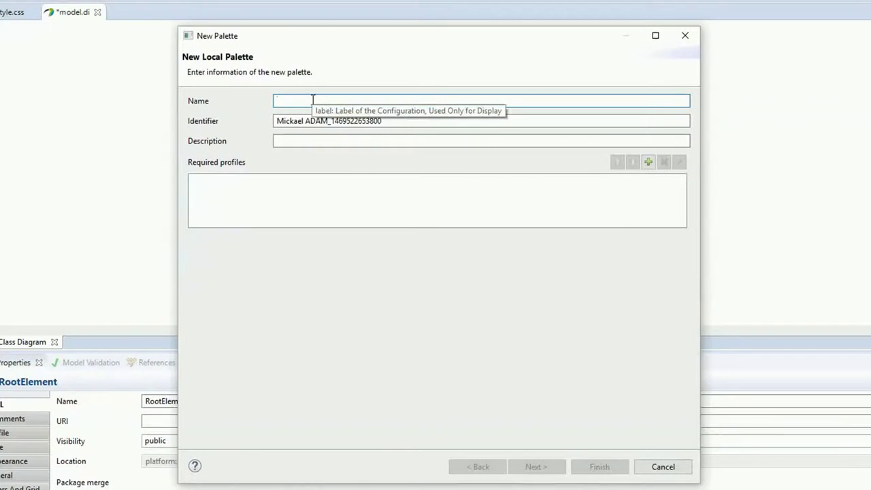
text(Bl)
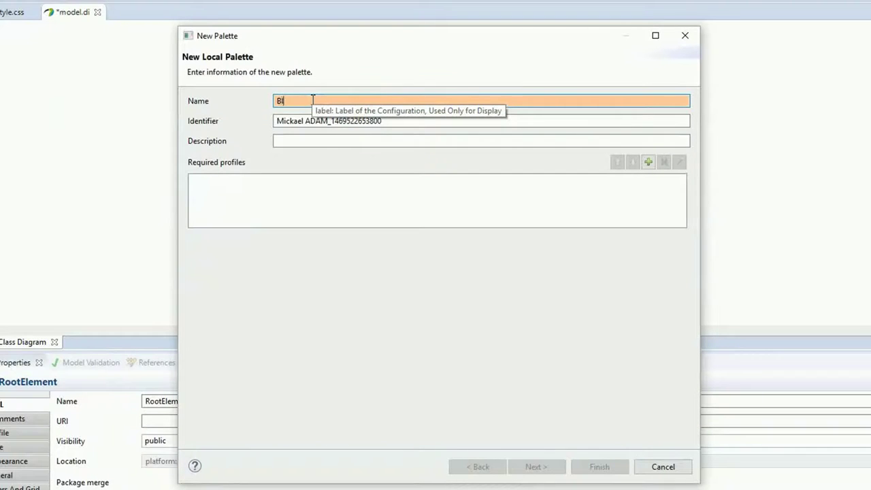
text(ockPalette)
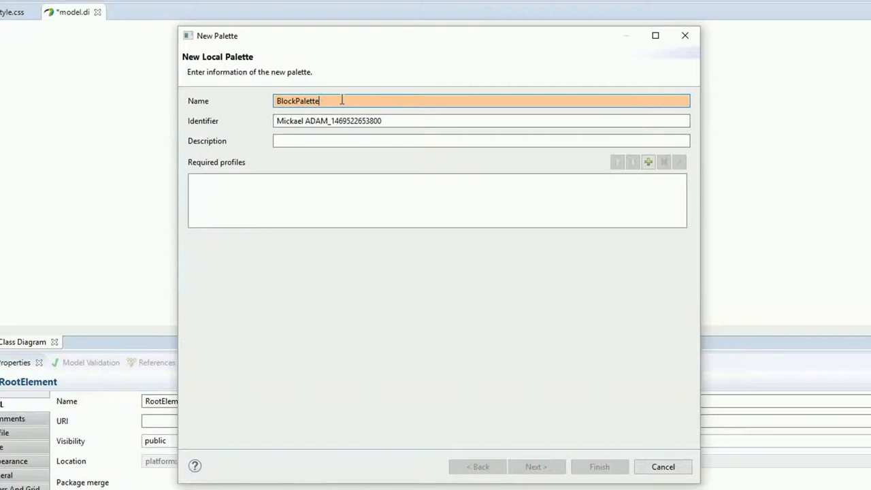
Set the new palette's identifier to BlockPaletteId and continue to the palette content.
click(494, 118)
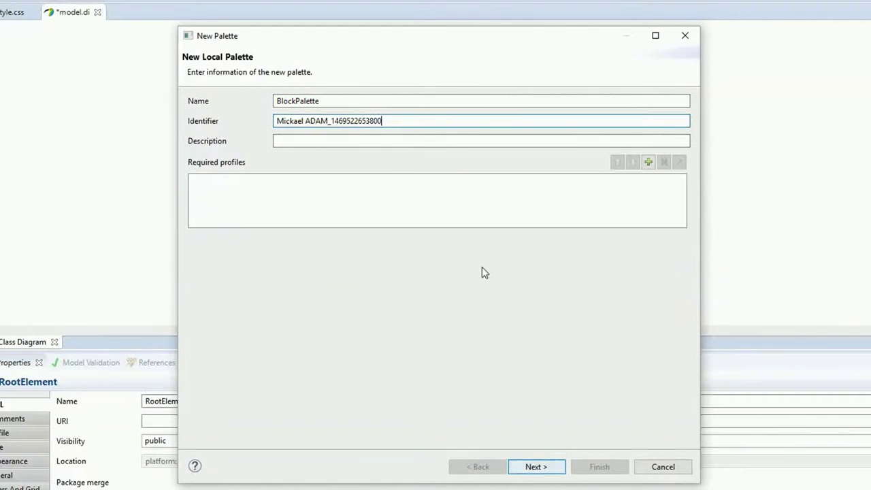
drag(350, 101, 118, 90)
key(ctrl+c)
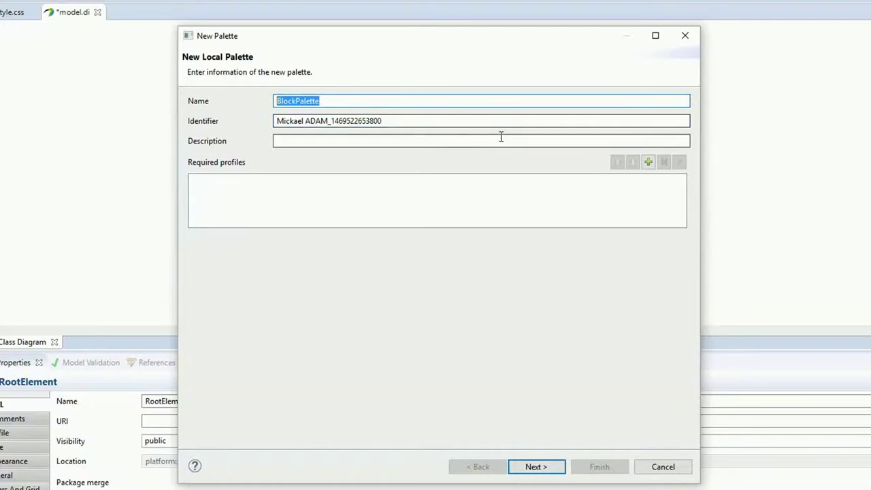
click(483, 120)
key(ctrl+a)
key(ctrl+v)
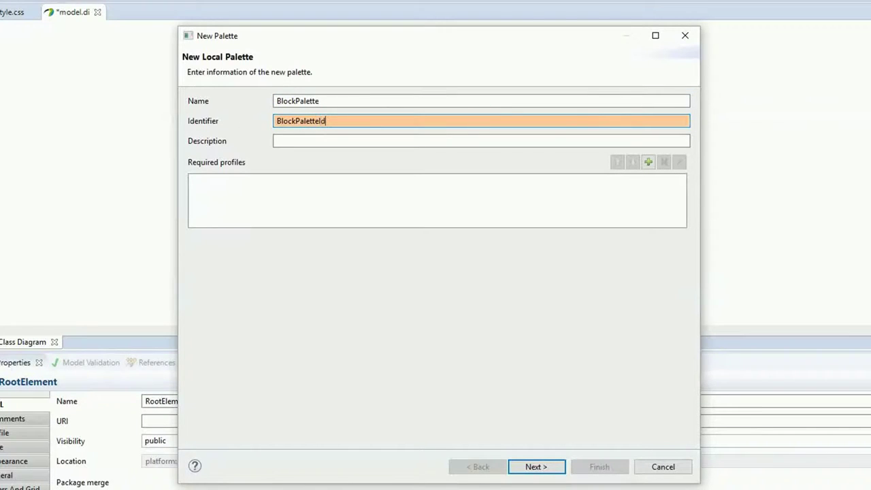
click(536, 471)
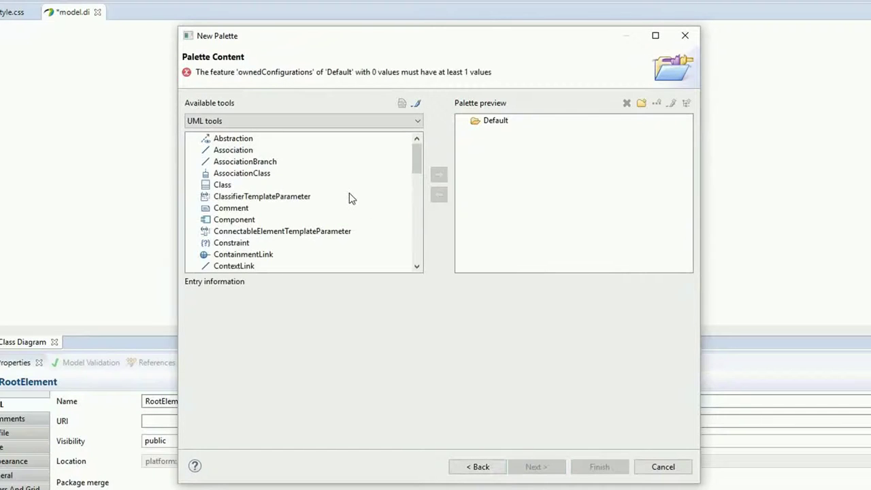
Add the UML Class tool to the Default drawer of the palette and rename it EncapsulatedClass.
drag(221, 185, 497, 128)
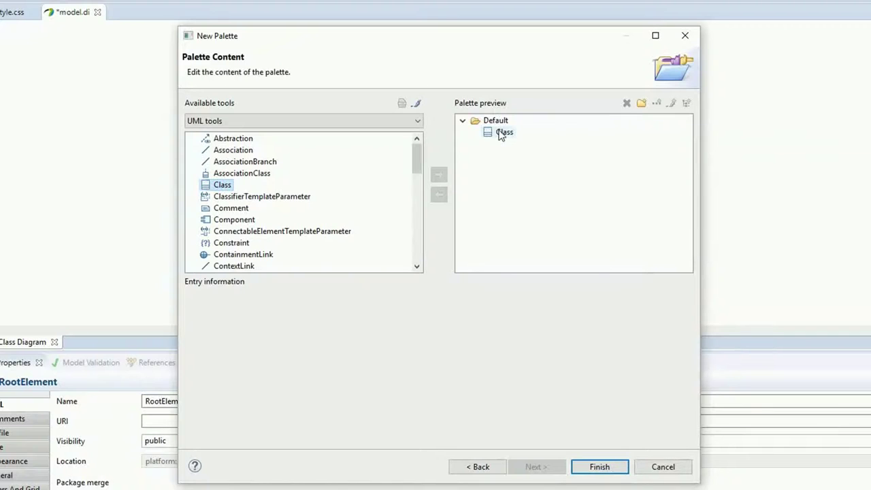
click(501, 133)
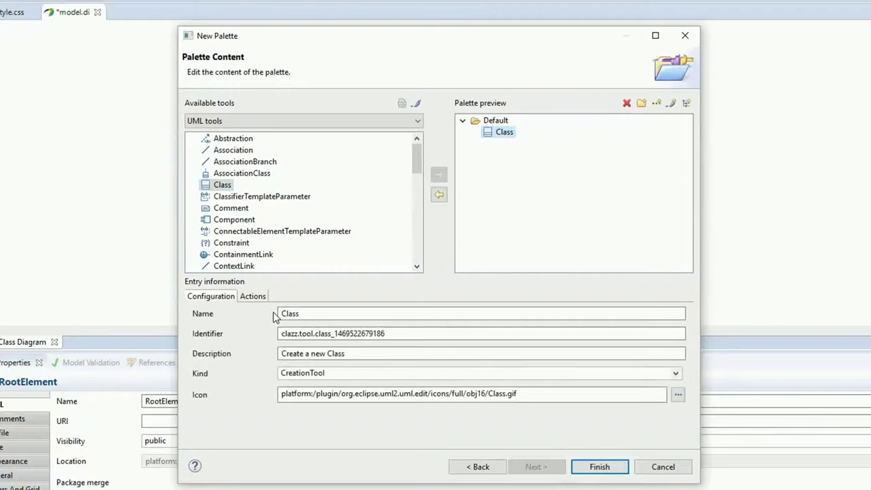
click(281, 314)
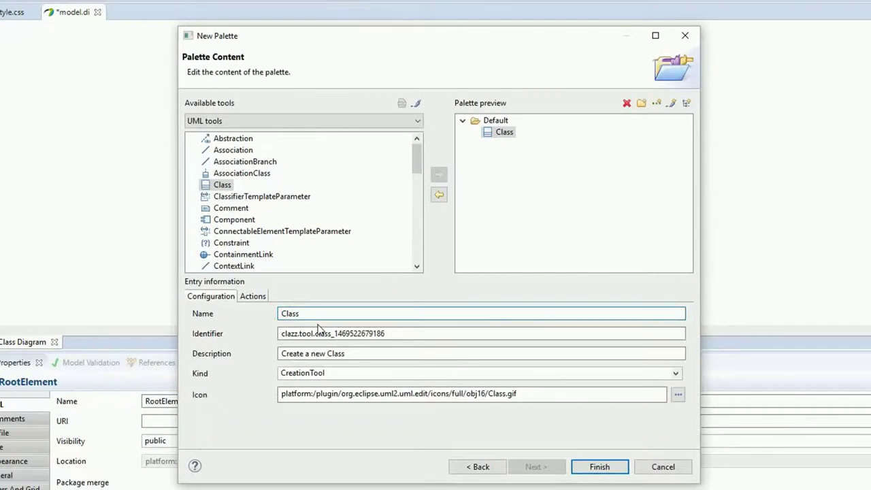
text(Encap)
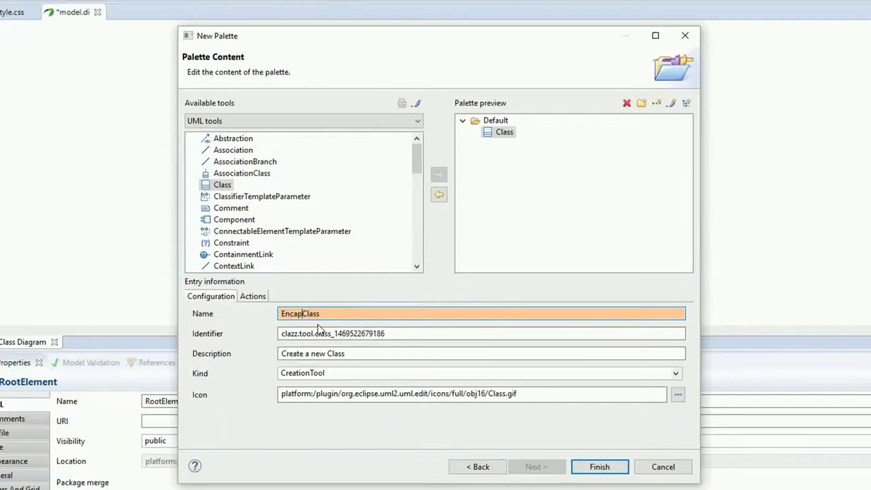
text(sulated)
Change the EncapsulatedClass tool's description to "Create a new Encapsulated Class".
double_click(371, 314)
key(ctrl+c)
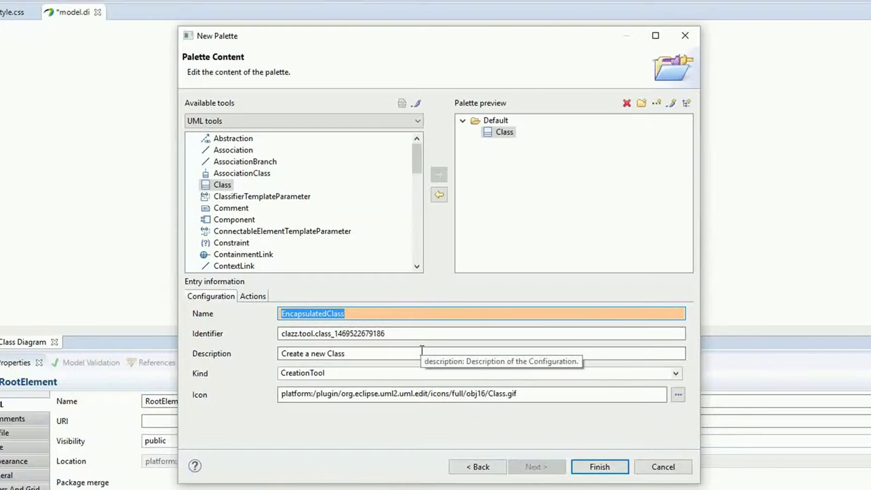
click(339, 353)
double_click(339, 354)
key(ctrl+v)
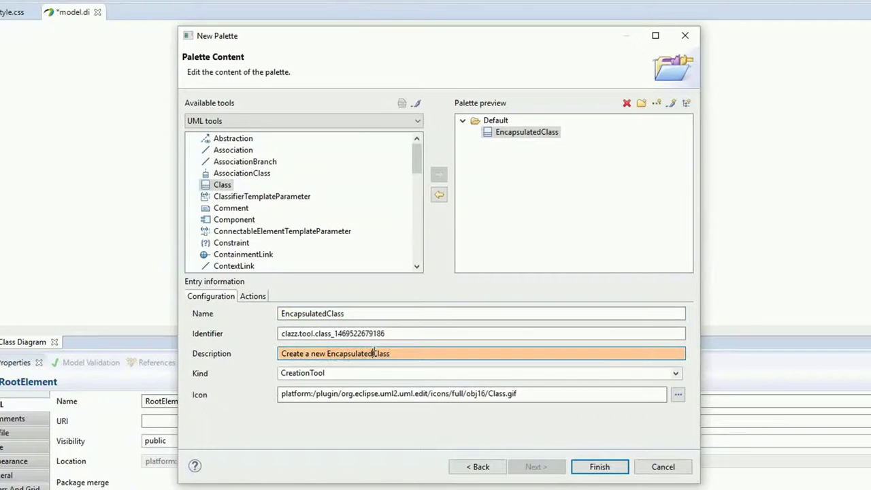
click(373, 353)
Set the EncapsulatedClass tool's icon to Block from the org.eclipse.papyrus.sysml.edit bundle.
click(681, 398)
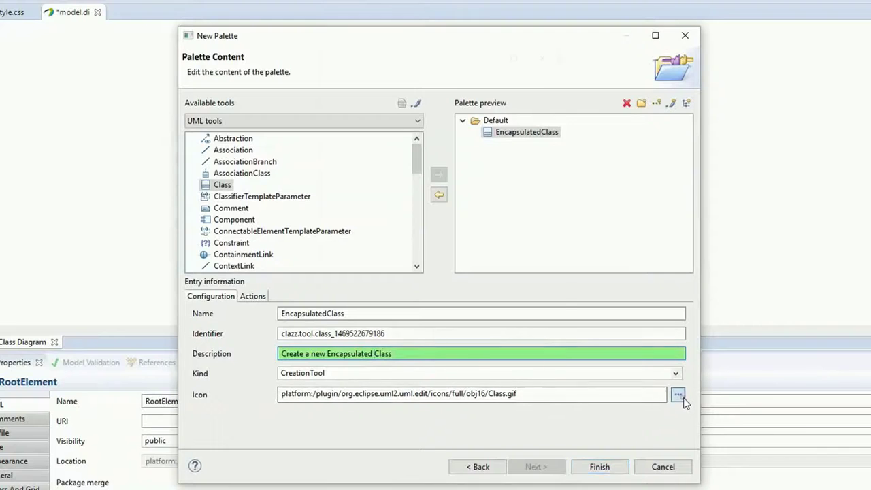
click(546, 97)
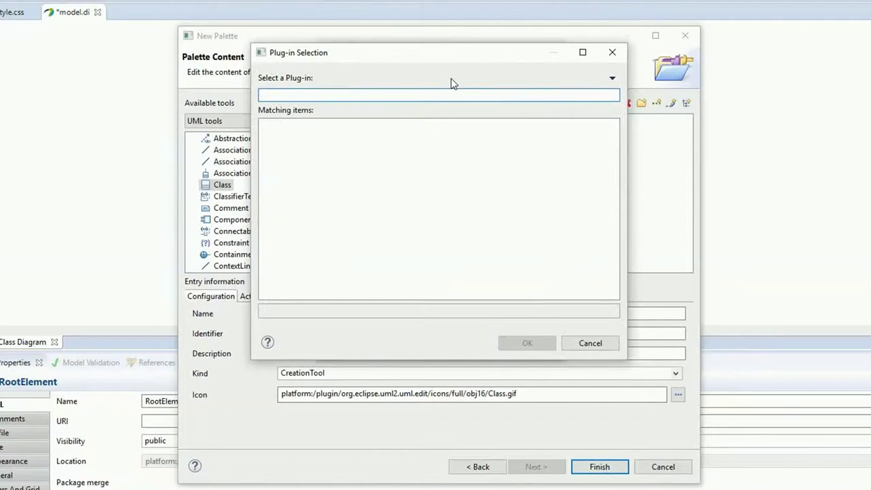
text(sys)
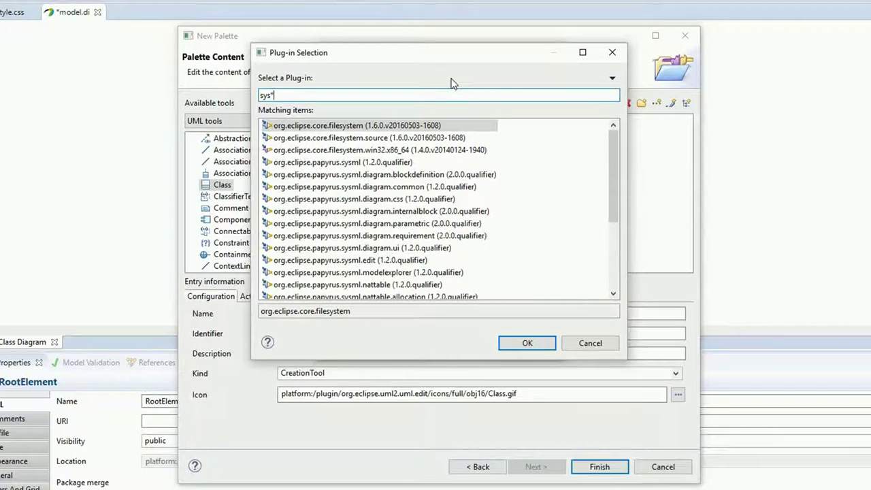
text(*ml)
key(BackSpace)
key(BackSpace)
text(*edi)
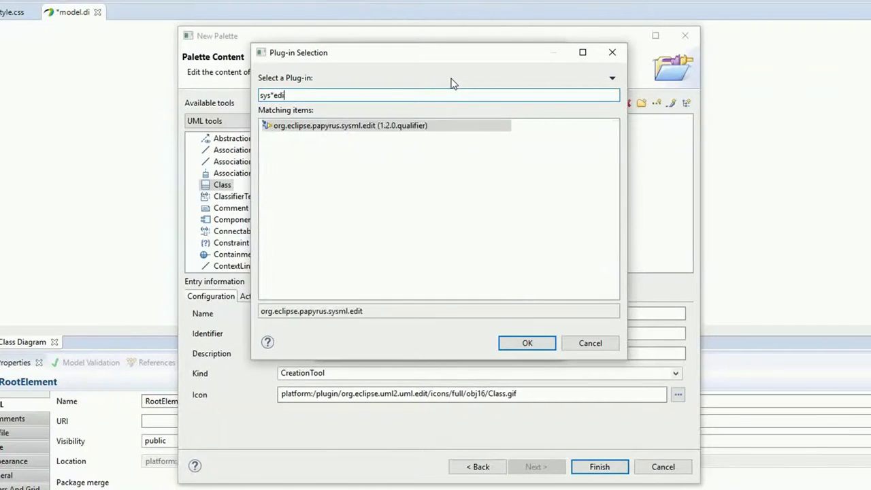
key(Return)
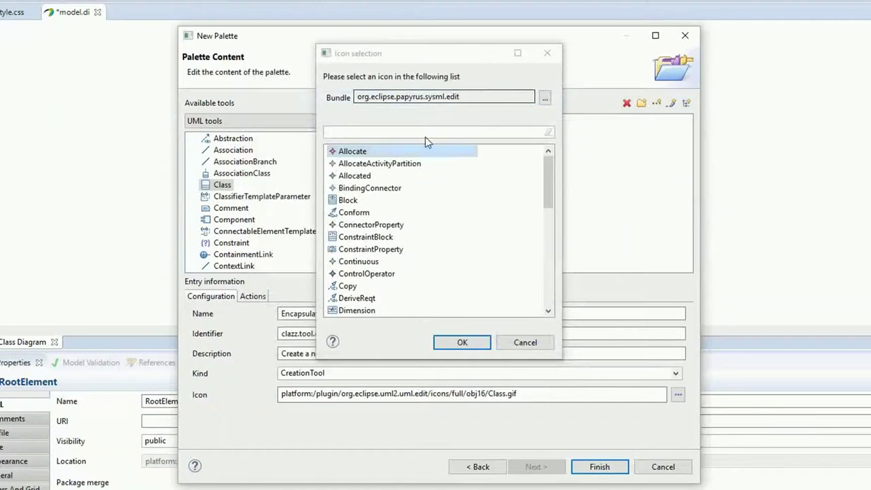
click(349, 199)
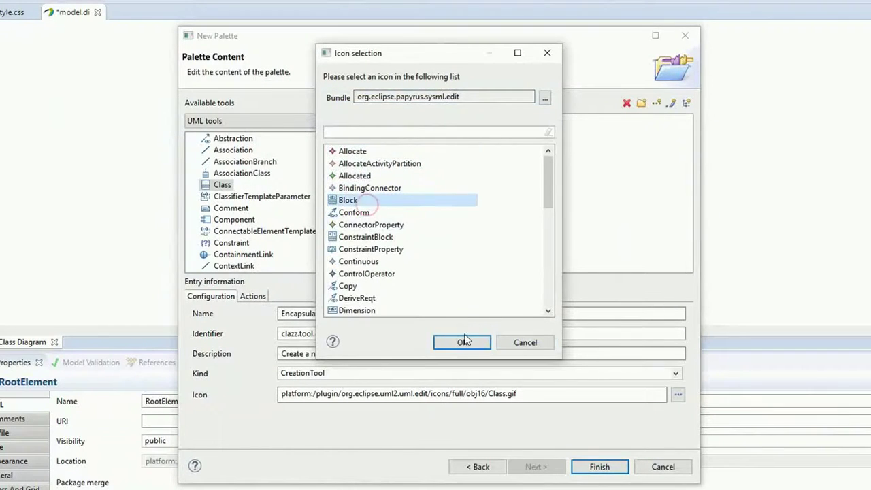
click(466, 341)
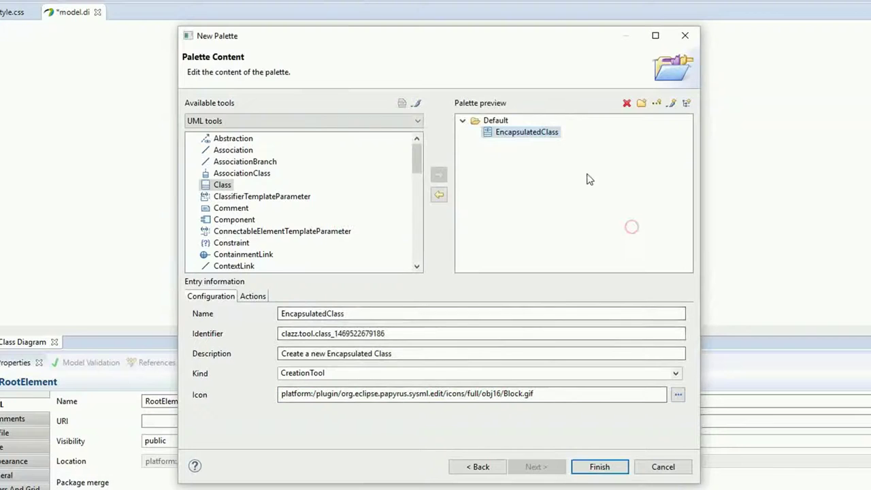
Add a "Set stereotypes to apply" action to the EncapsulatedClass tool.
click(252, 296)
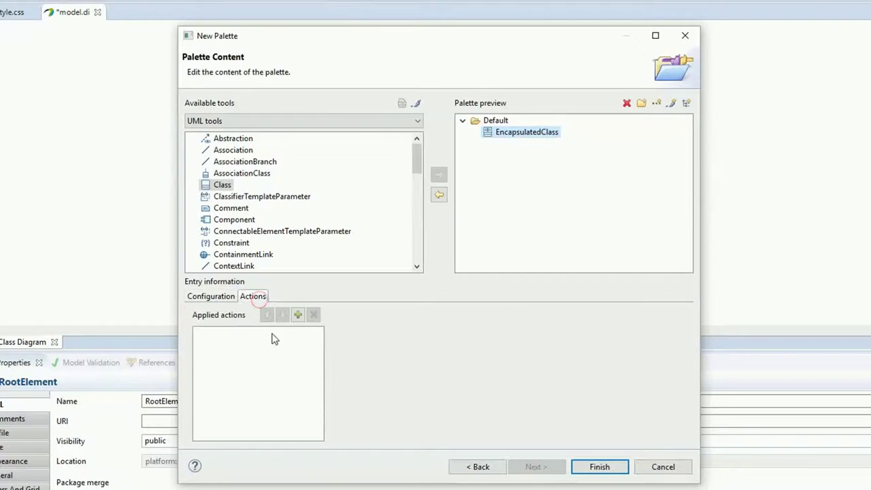
click(297, 314)
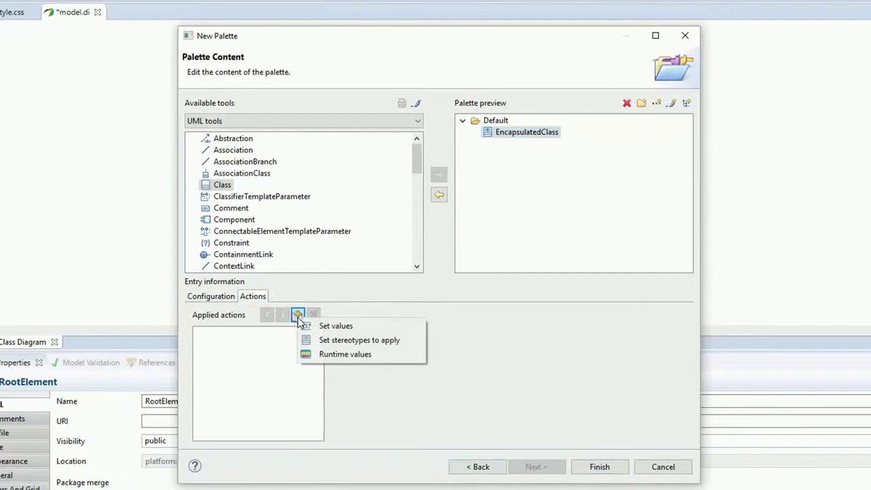
click(360, 342)
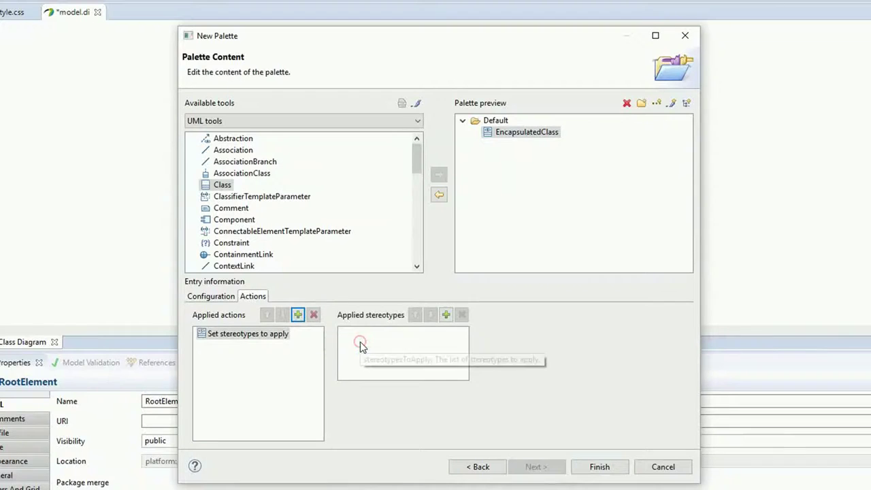
Add the SysML::Blocks::Block stereotype to the action's applied stereotypes and set Update name to true.
click(446, 315)
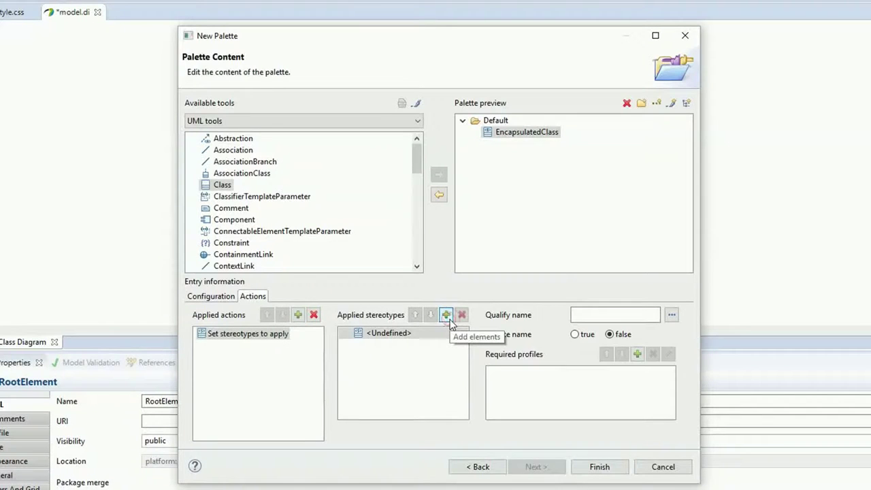
click(671, 315)
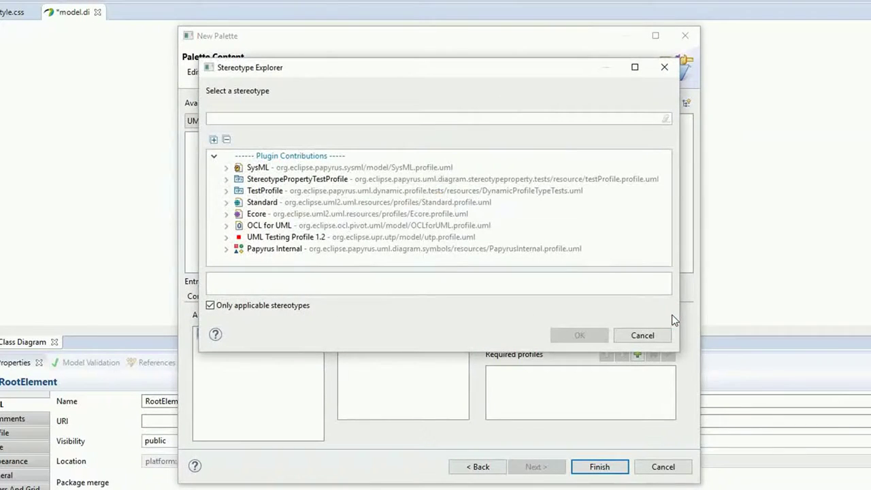
text(blo)
key(Down)
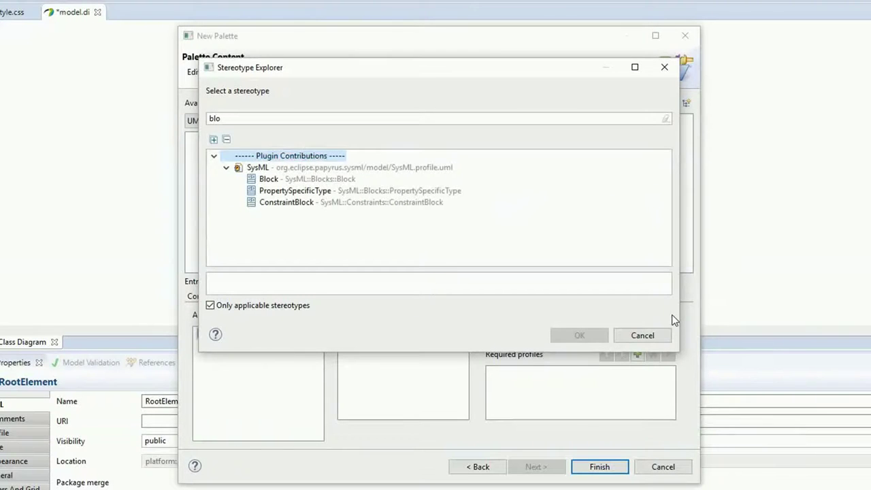
key(Return)
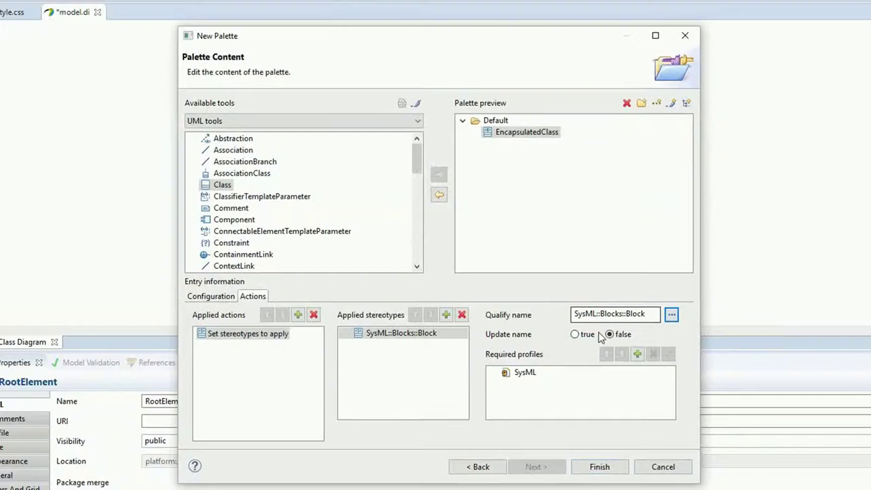
click(574, 334)
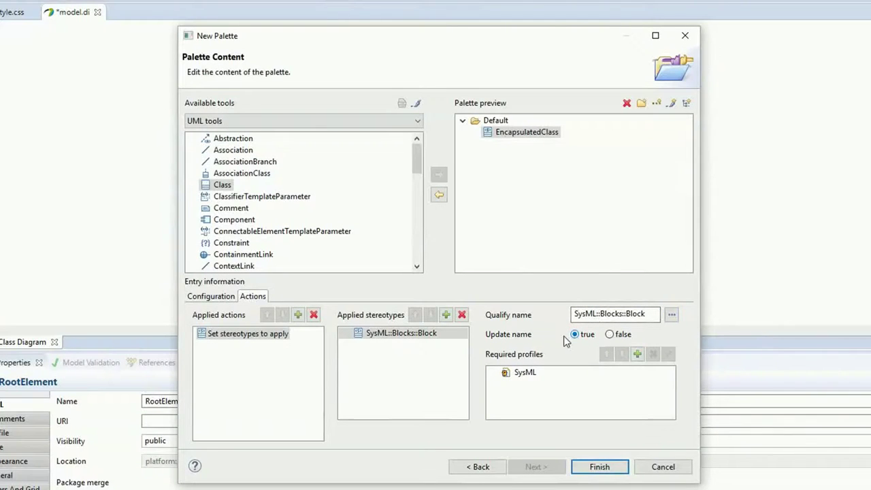
mouse_move(522, 339)
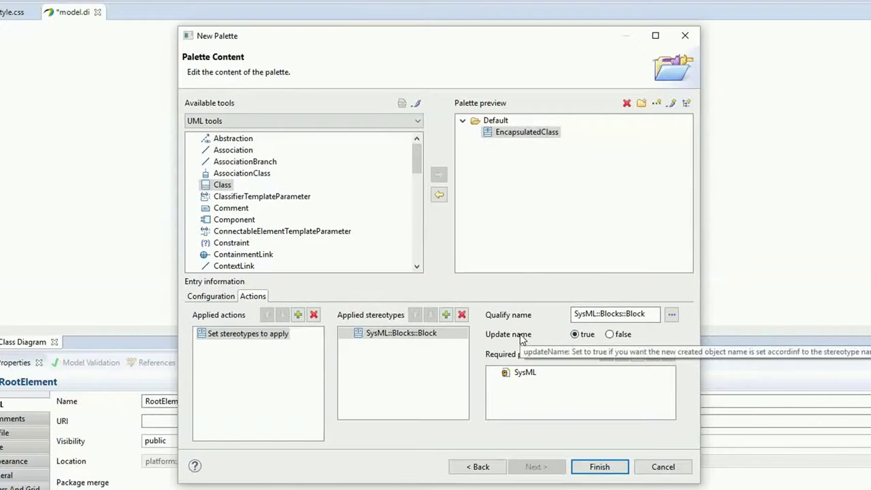
Add a feature to set under the SysML::Blocks::Block stereotype and choose isEncapsulated as the feature.
click(446, 314)
click(479, 337)
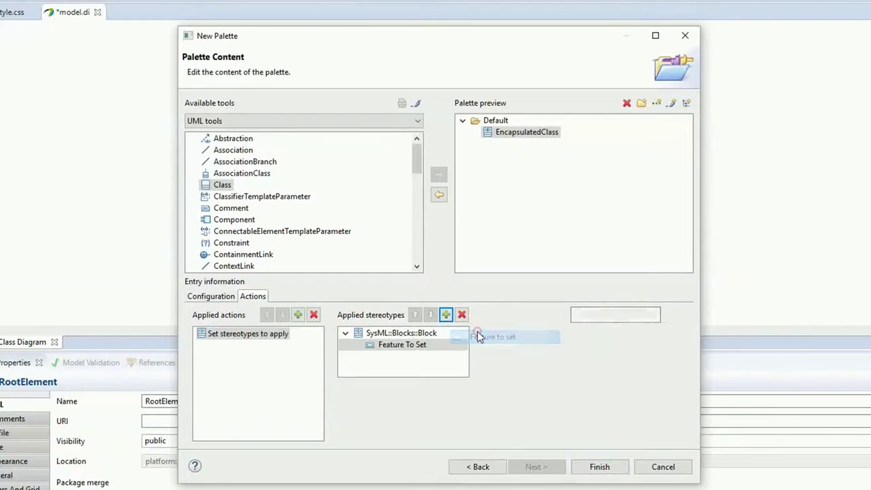
click(671, 317)
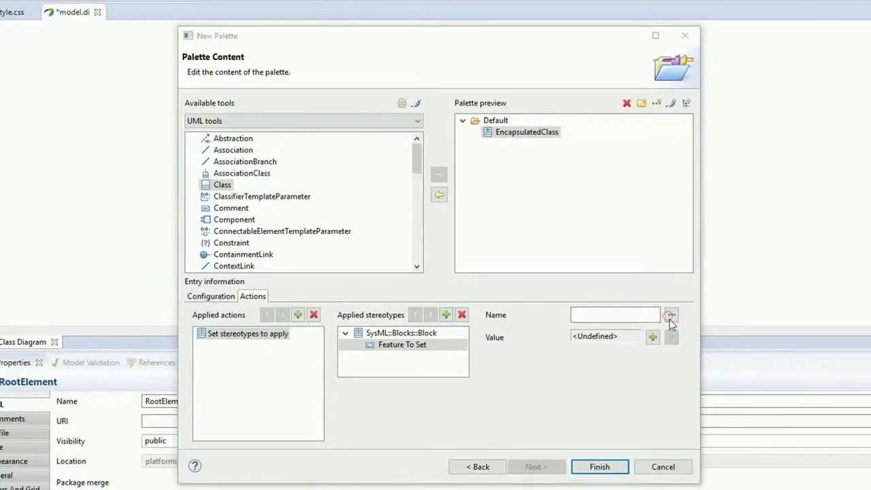
click(408, 215)
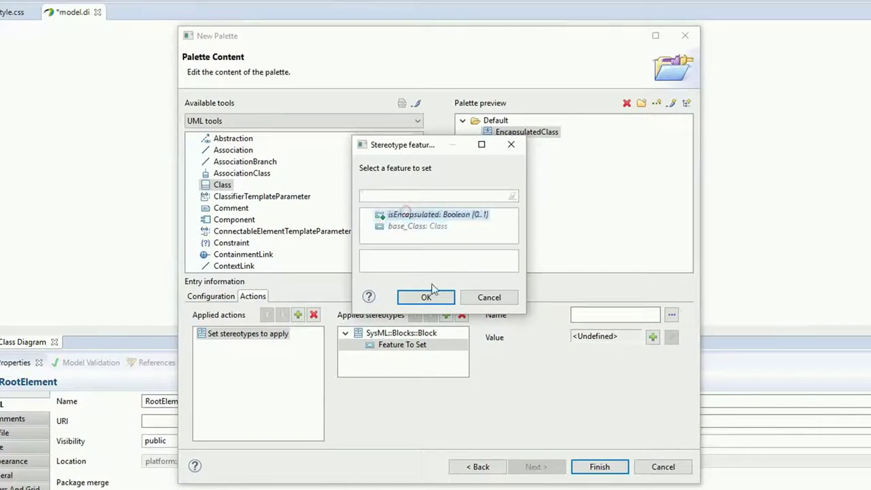
click(439, 297)
Give isEncapsulated a ConstantValue holding a Literal Boolean of true, then finish the palette and accept the palette customization.
click(650, 338)
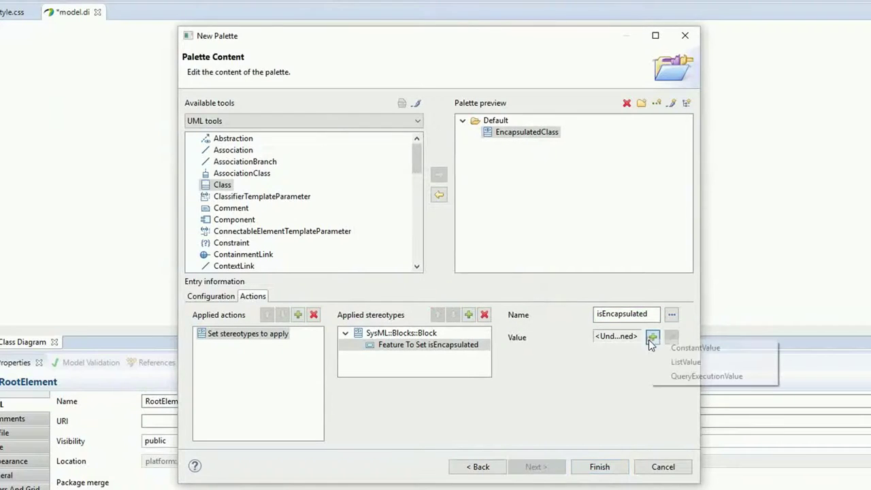
click(687, 347)
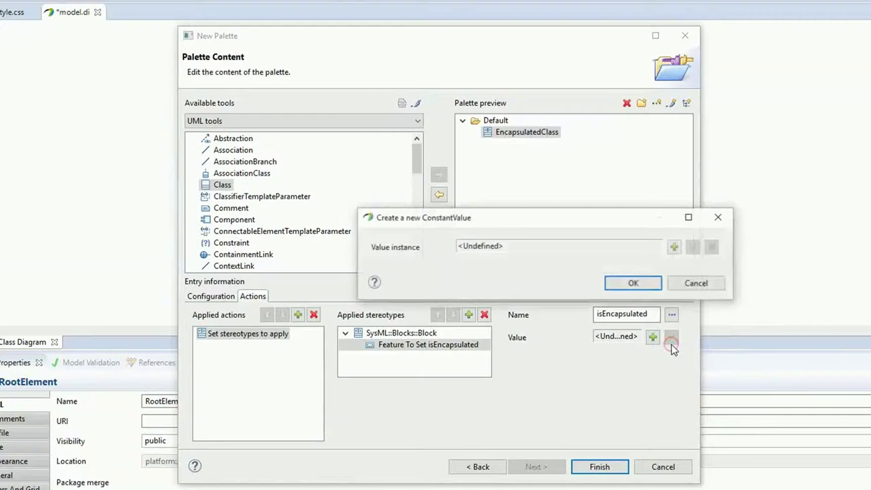
click(673, 247)
click(743, 327)
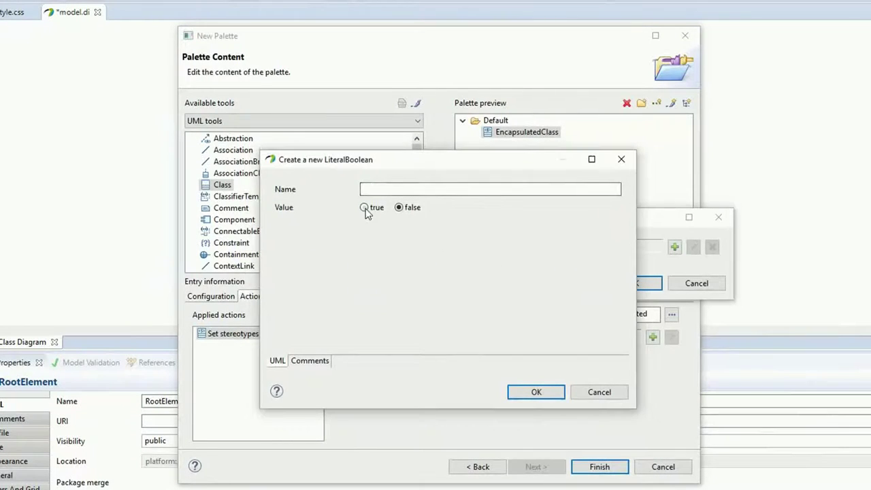
click(364, 207)
click(530, 394)
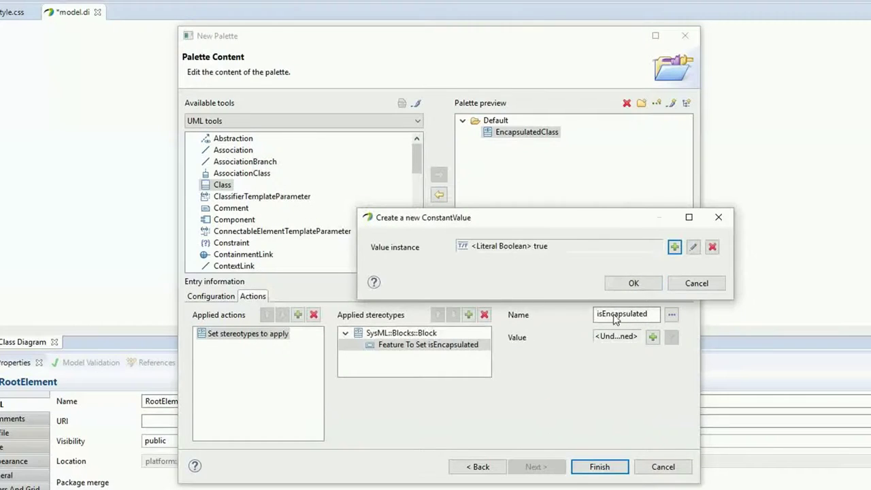
click(614, 283)
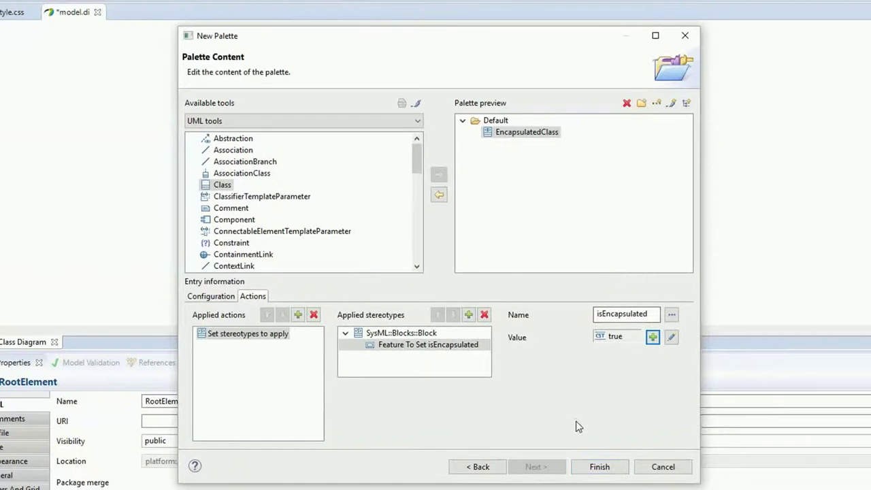
click(590, 467)
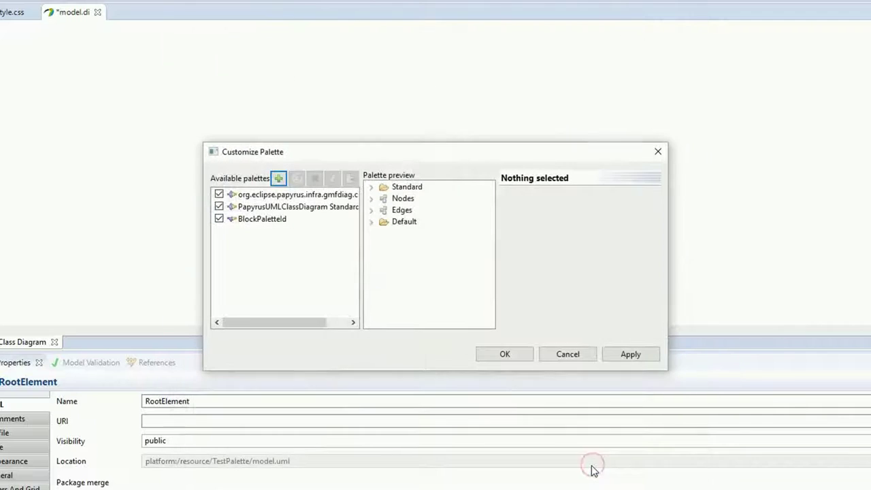
click(495, 354)
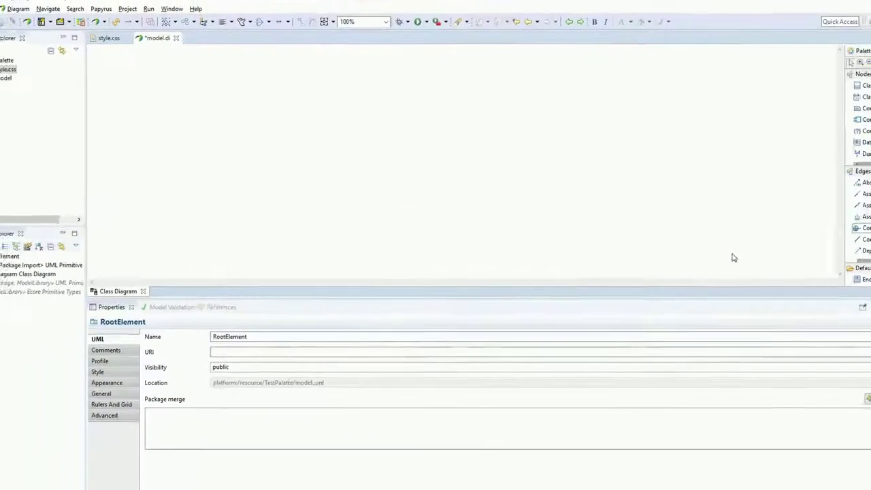
Create a block near the upper middle of the class diagram with the EncapsulatedClass tool.
click(844, 266)
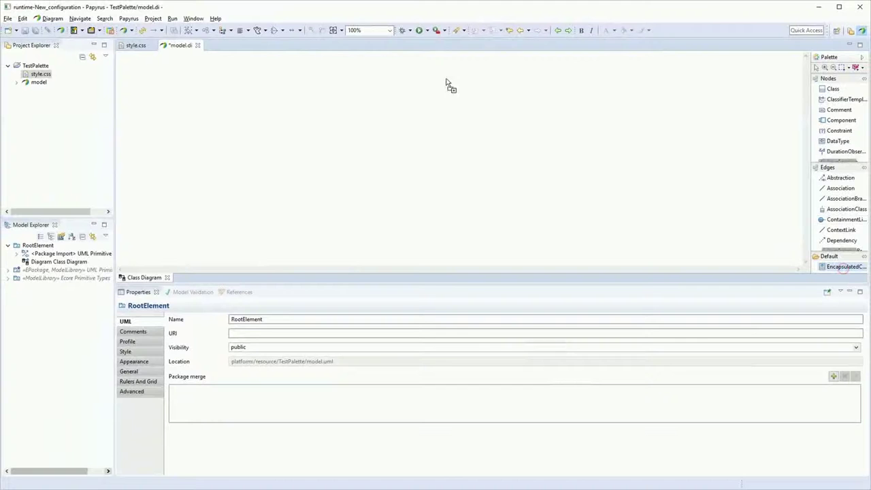
click(406, 66)
click(430, 221)
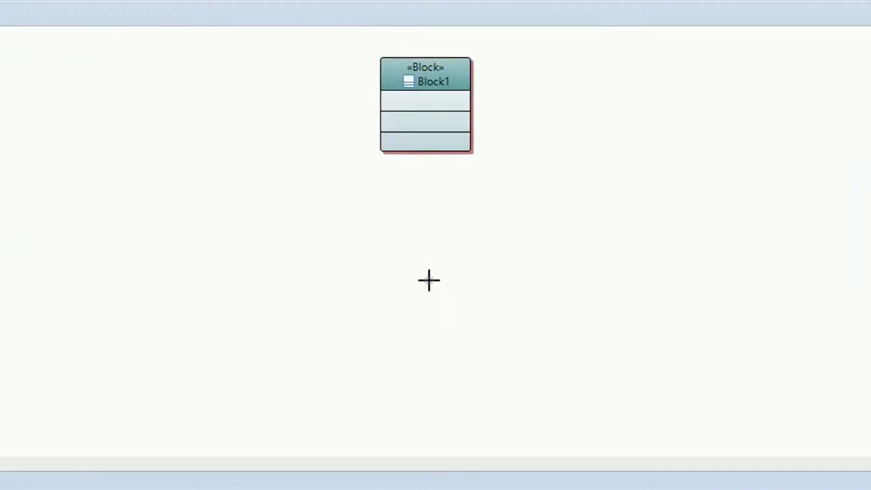
click(406, 68)
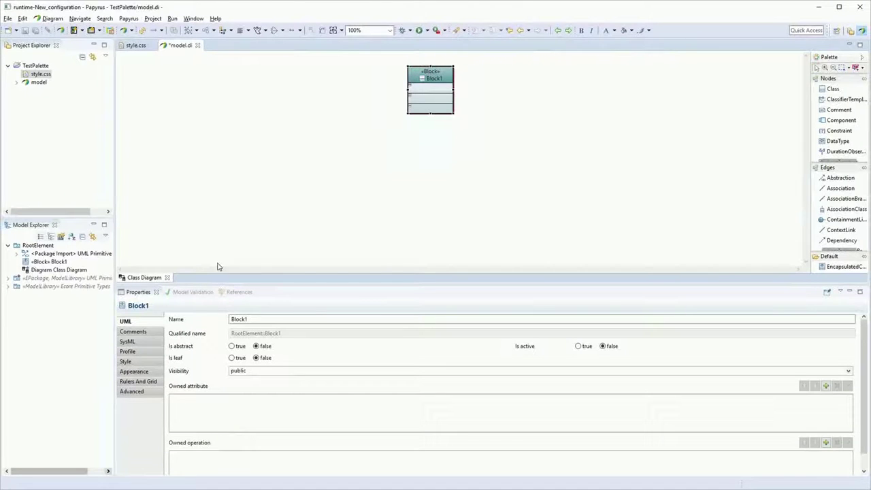
Check the isEncapsulated value of the Block stereotype in the new block's profile properties.
click(144, 351)
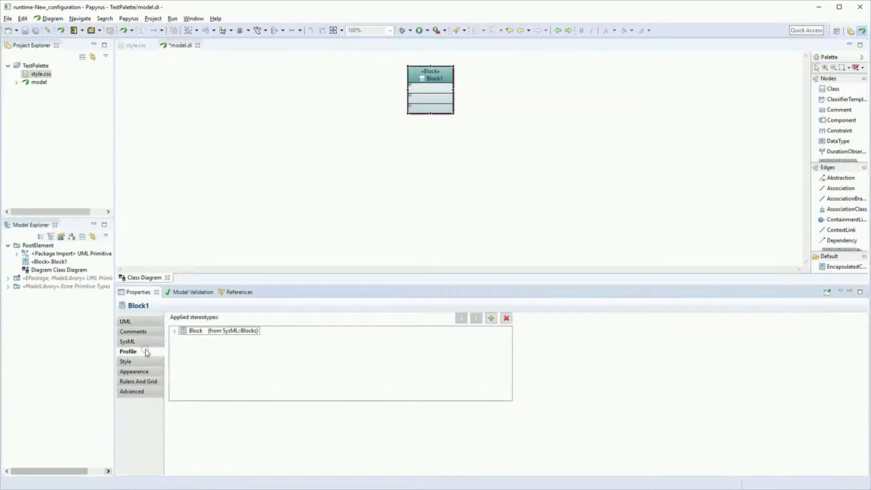
click(174, 331)
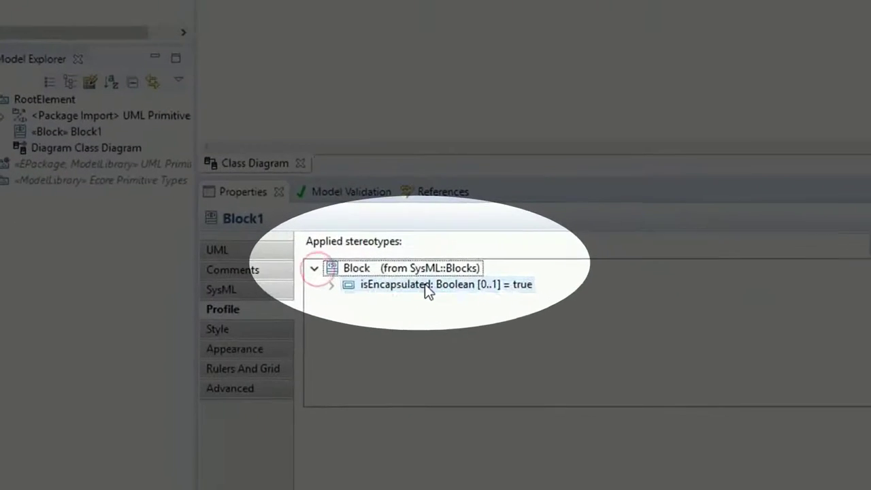
click(230, 338)
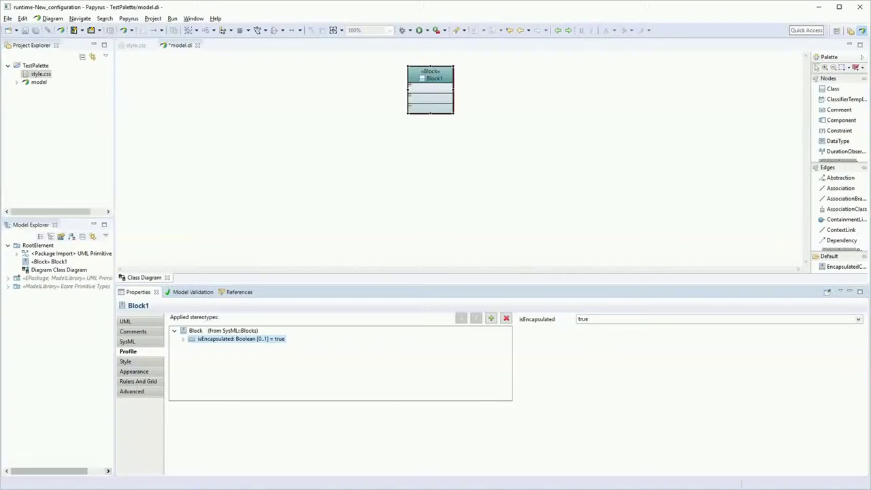
Open the BlockPaletteId palette for editing from the palette customization and continue to its content.
right_click(811, 264)
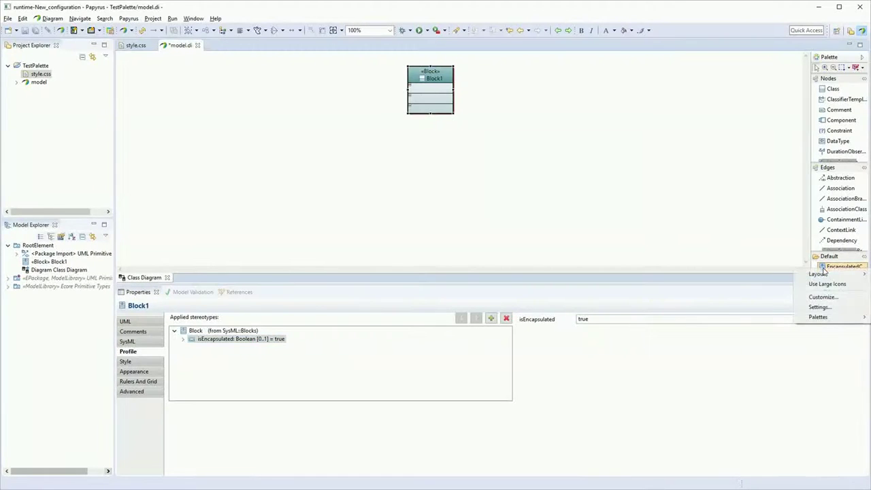
click(821, 297)
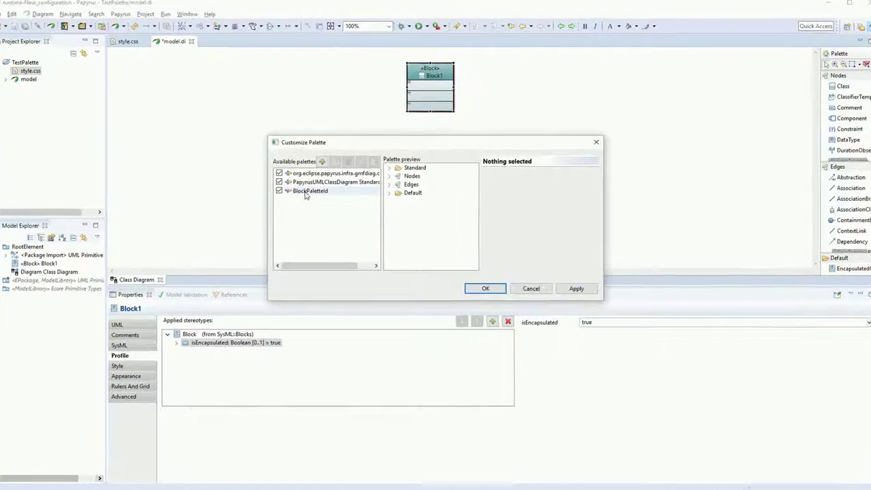
click(307, 192)
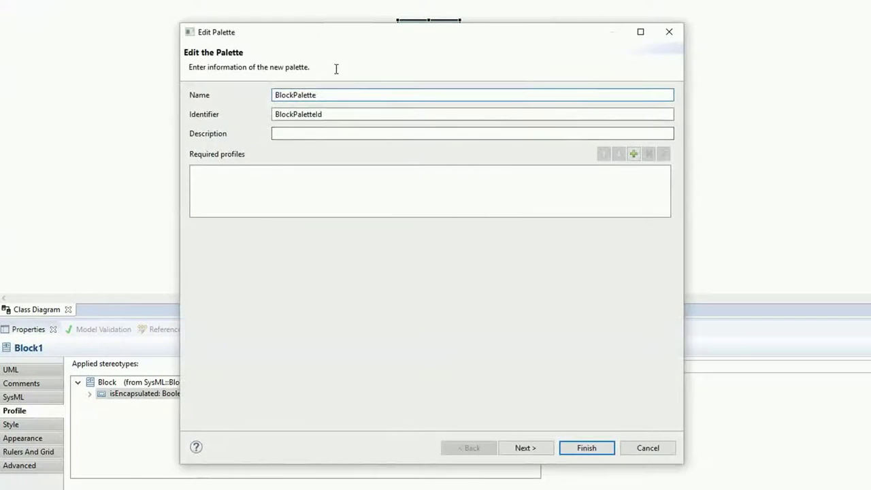
click(541, 447)
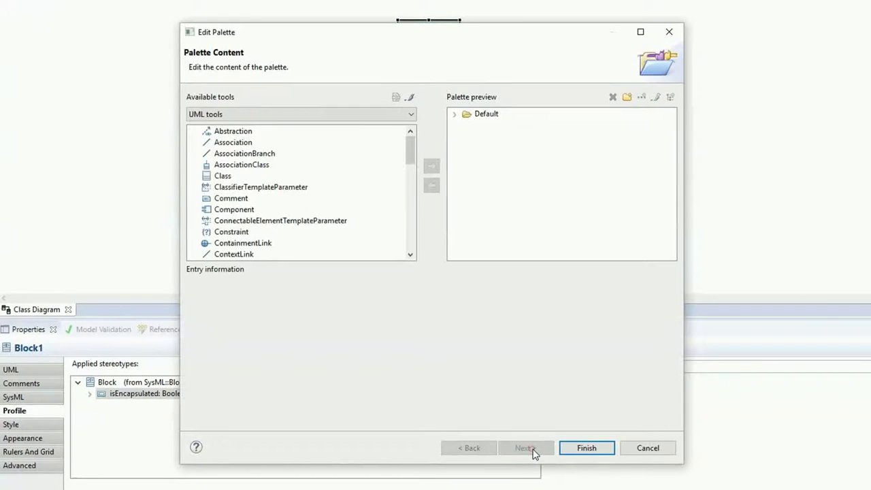
Show the Blocks profile's available tools and add the Block (Class) tool to the palette's Default drawer.
click(276, 111)
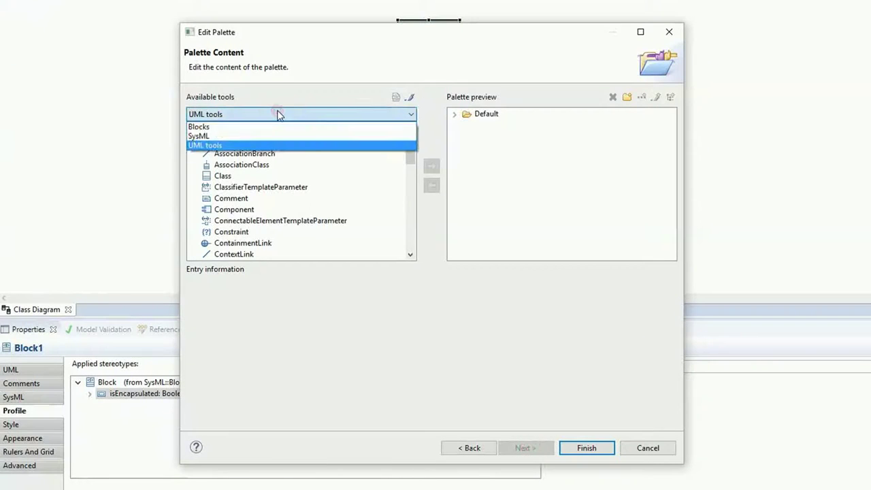
click(247, 142)
click(238, 110)
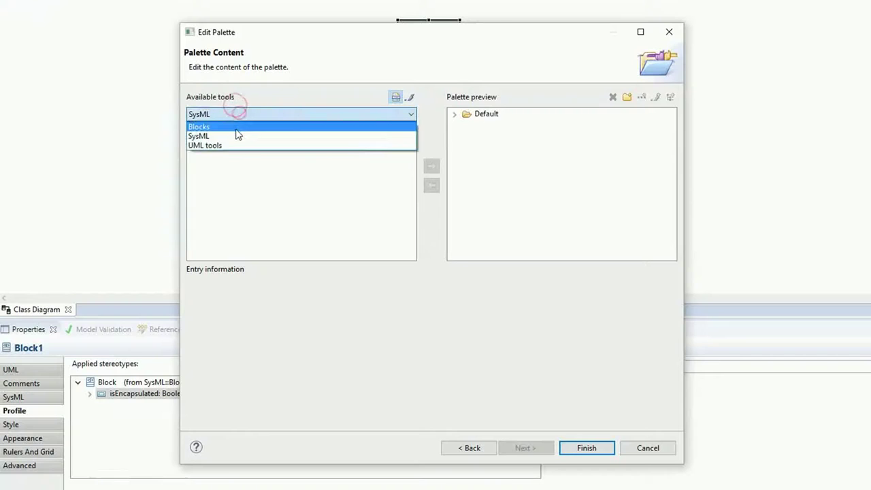
click(236, 129)
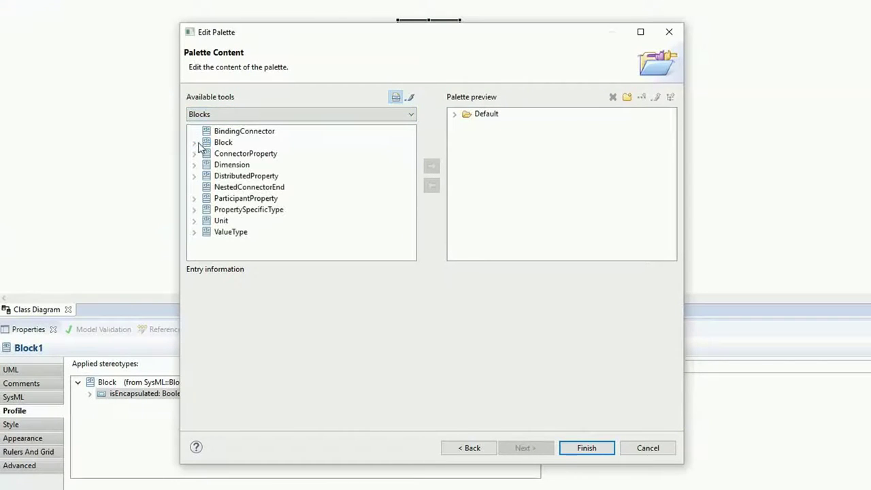
click(194, 143)
drag(239, 165, 491, 129)
Examine the "Set stereotypes to apply" action of the added Block (Class) tool.
click(495, 137)
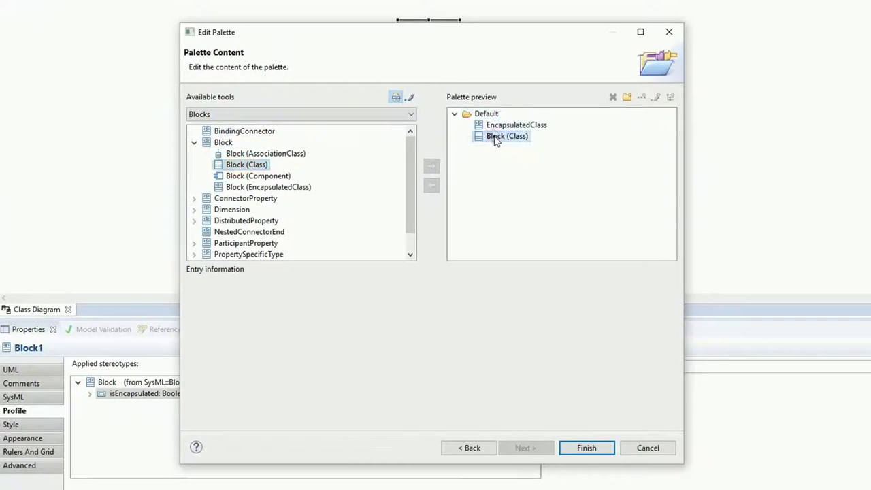
click(250, 283)
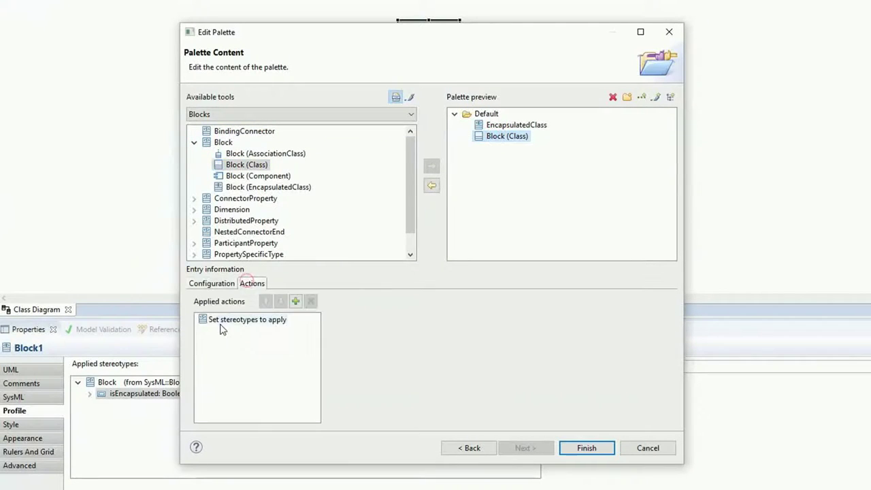
click(220, 321)
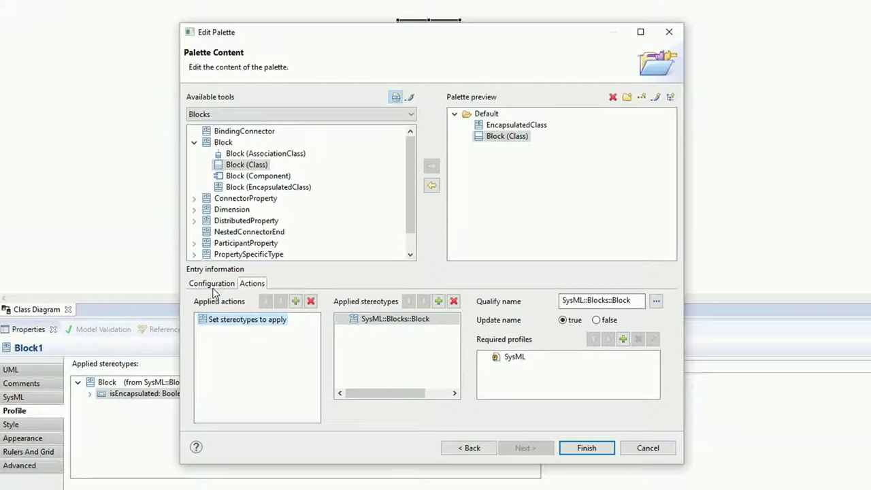
Rename the added Block (Class) tool as ActiveBlock (Class) and copy the ActiveBlock part of the name.
click(212, 284)
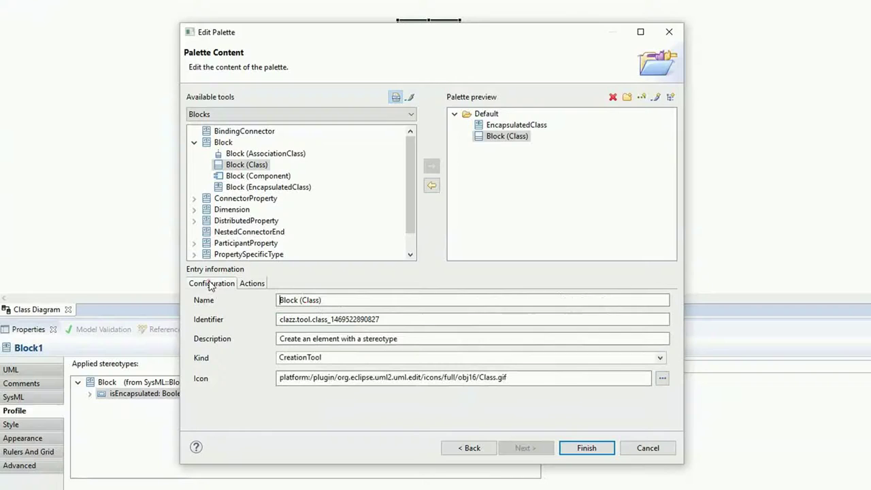
click(277, 300)
text(Active)
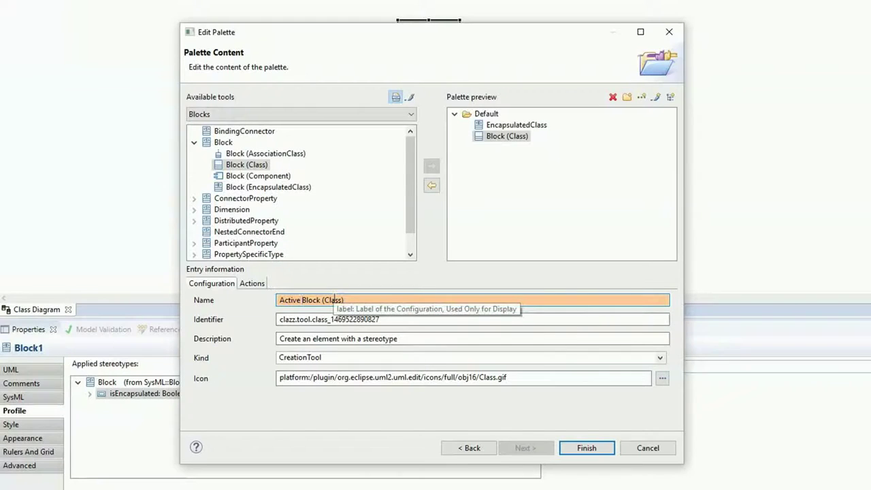
double_click(320, 298)
key(ctrl+c)
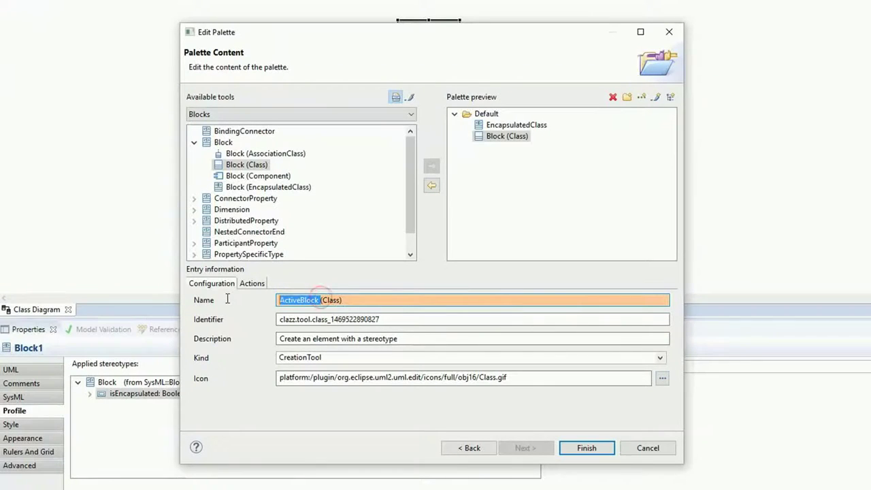
Change the tool's description to "Create an Active Block".
double_click(330, 337)
key(ctrl+v)
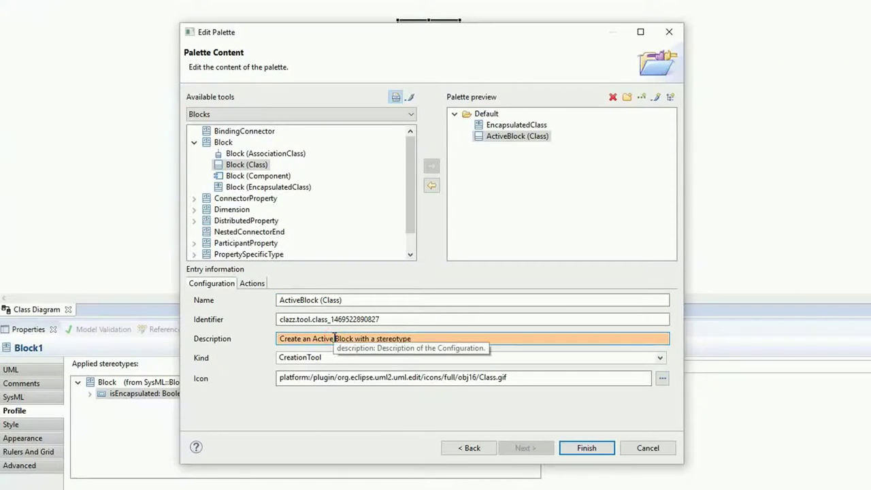
click(334, 338)
drag(353, 337, 499, 336)
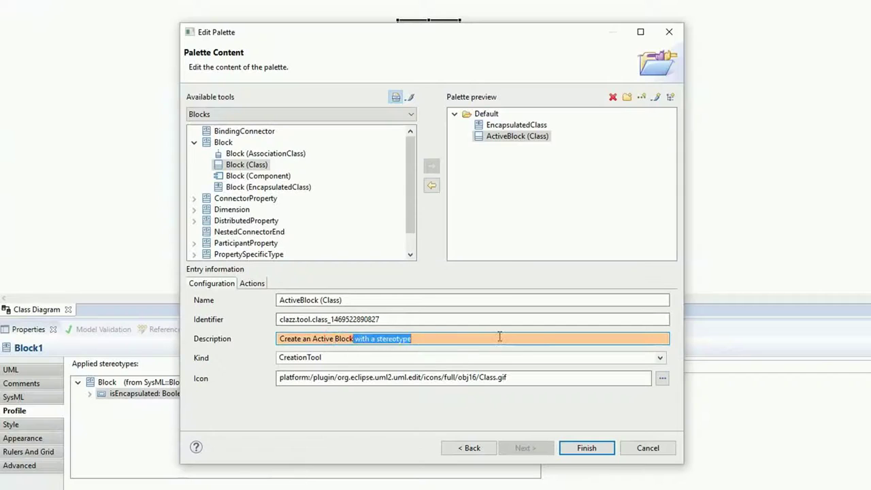
key(Delete)
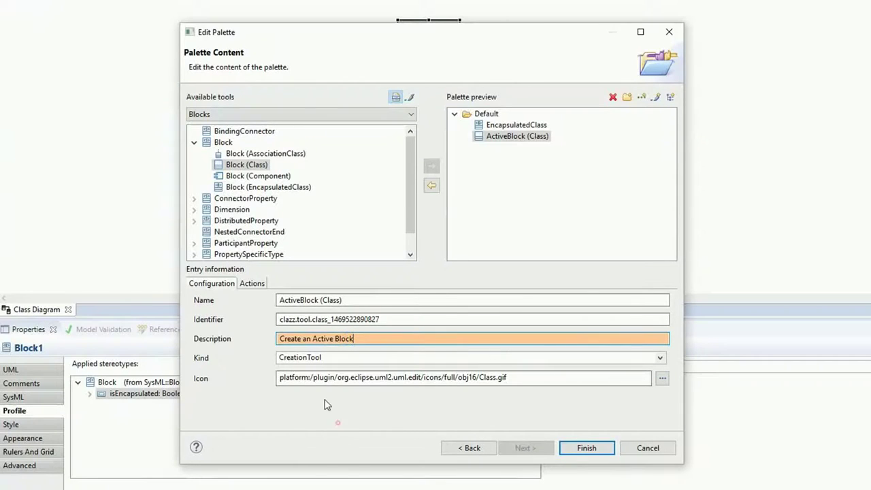
Add a "Set values" action to the ActiveBlock (Class) tool with isActive as the feature to set.
click(251, 284)
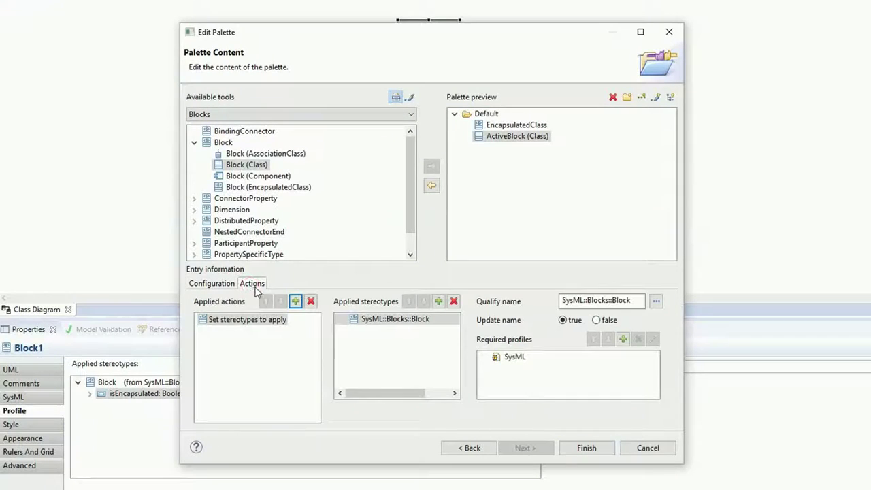
click(295, 301)
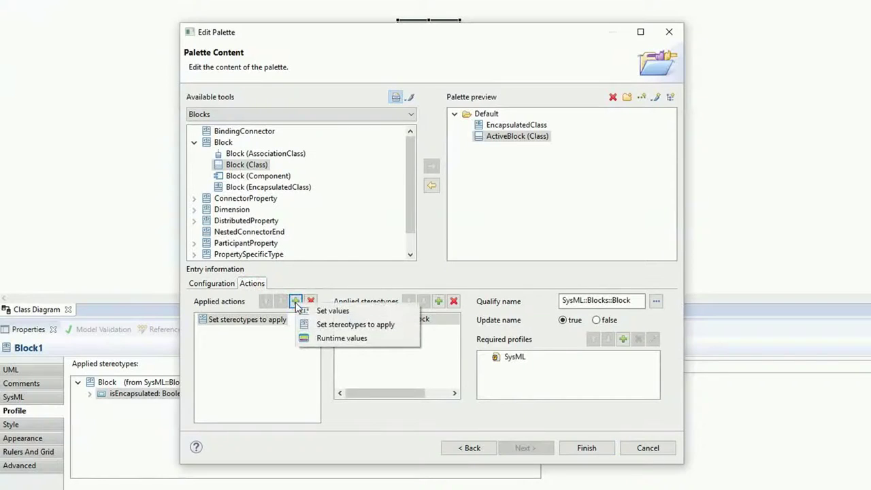
click(314, 311)
click(422, 301)
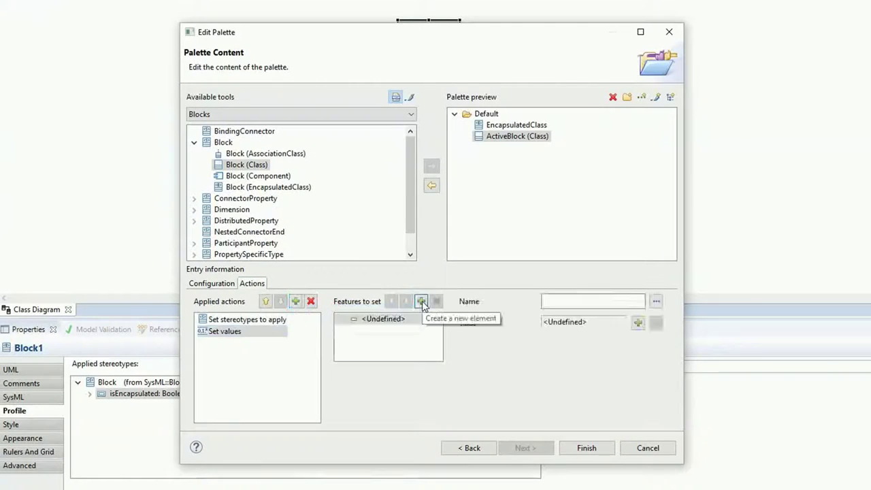
click(656, 302)
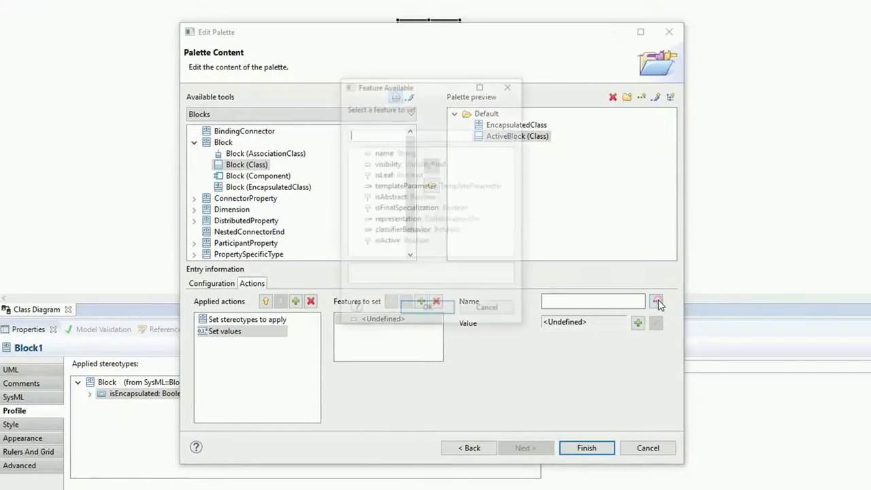
click(393, 241)
click(424, 311)
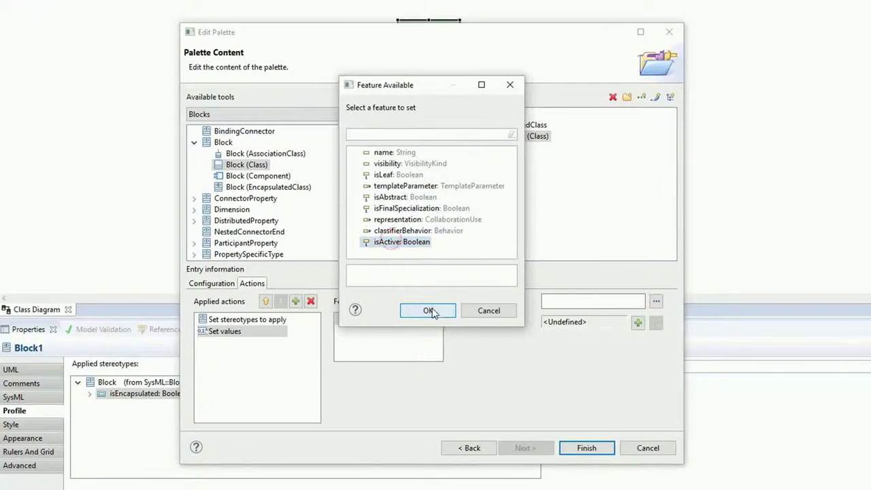
Give isActive a ConstantValue holding a LiteralBoolean of true, then finish the palette edit and accept the customization.
click(631, 322)
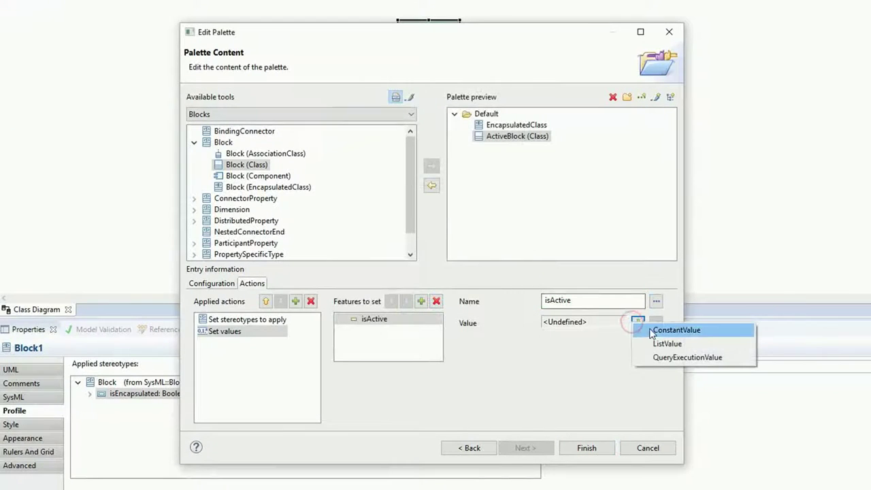
click(676, 333)
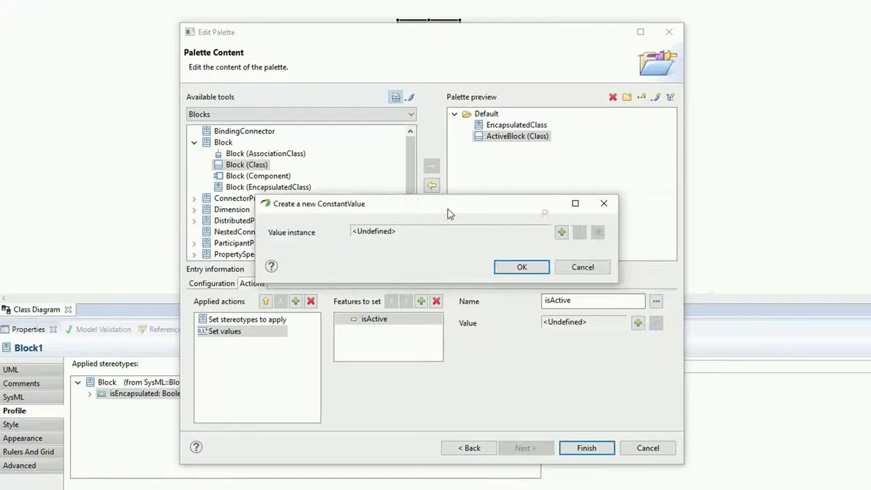
click(561, 232)
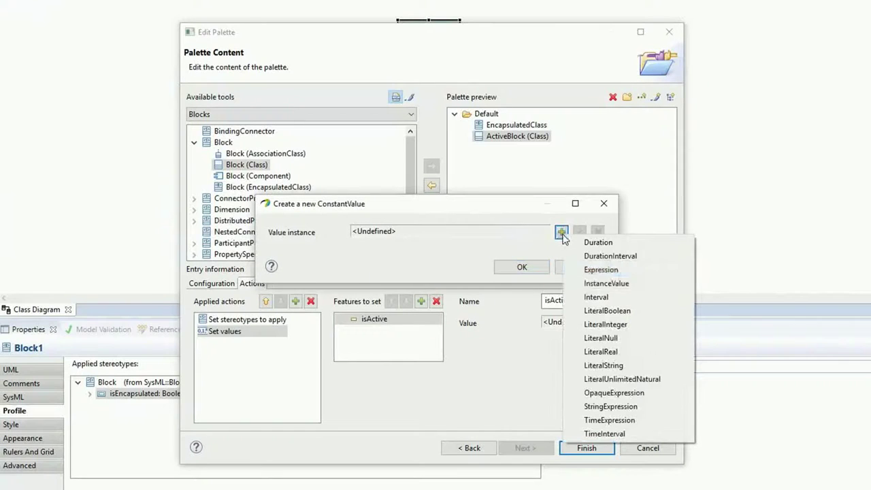
click(606, 311)
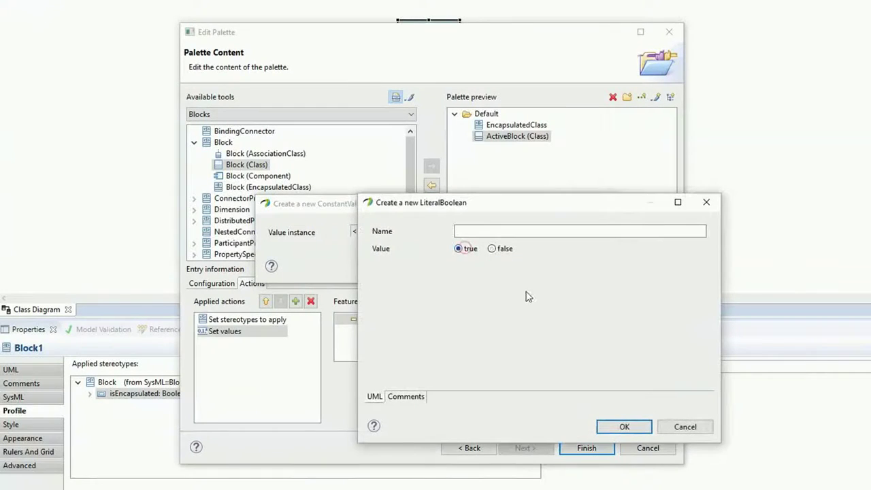
click(620, 426)
click(524, 268)
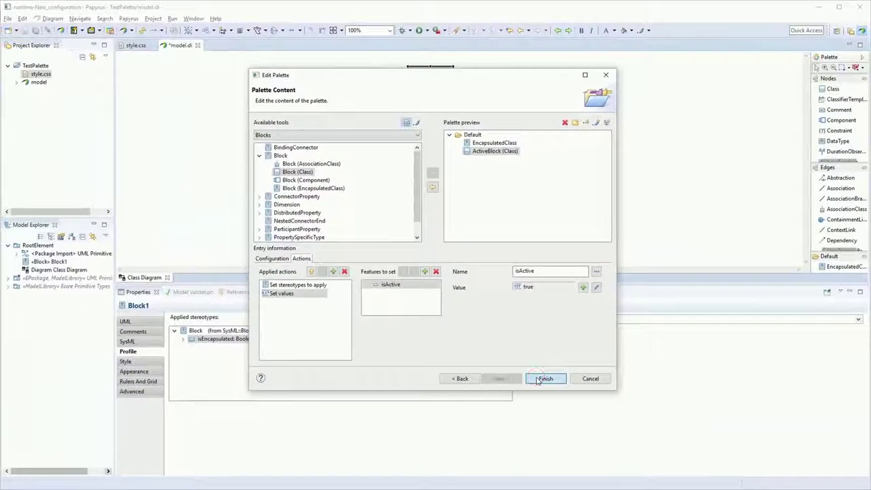
click(586, 447)
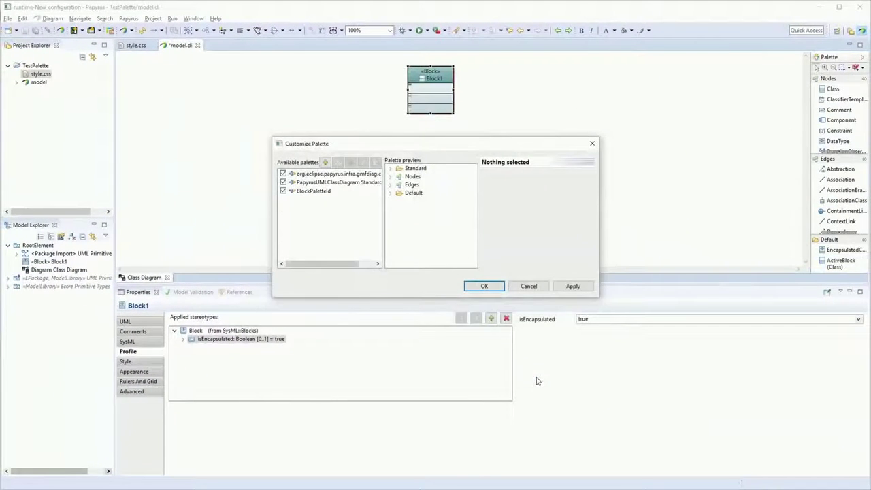
click(485, 287)
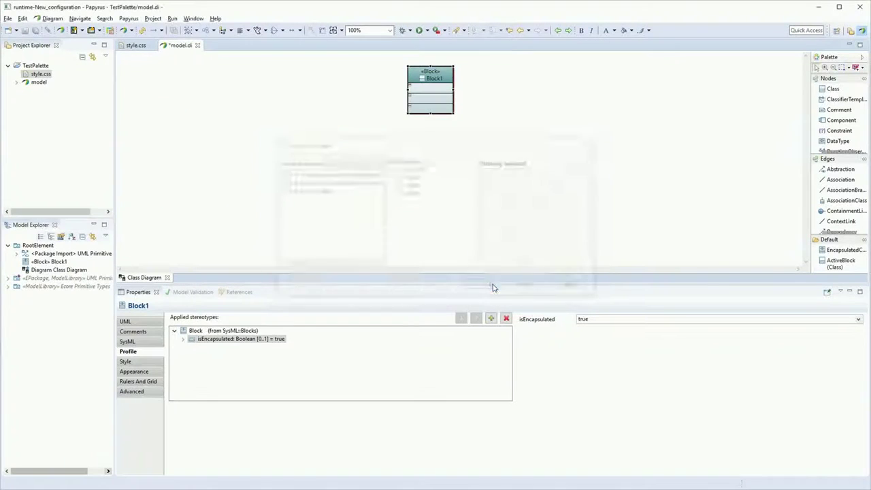
Create an element below Block1 with the ActiveBlock (Class) tool and check its "Is active" value in the UML properties.
click(842, 264)
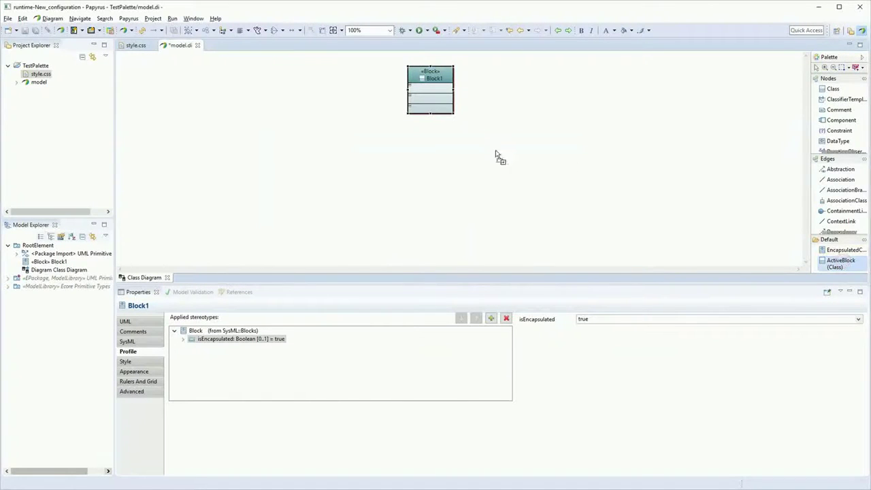
click(409, 125)
click(362, 208)
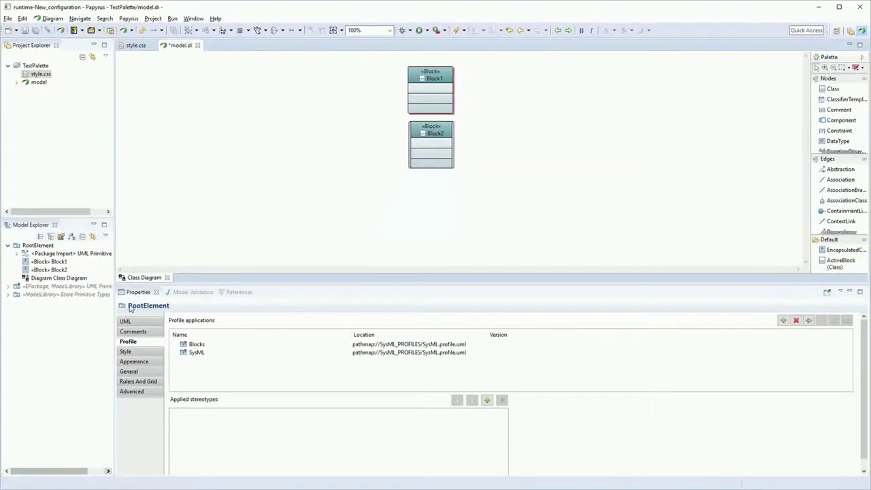
click(127, 321)
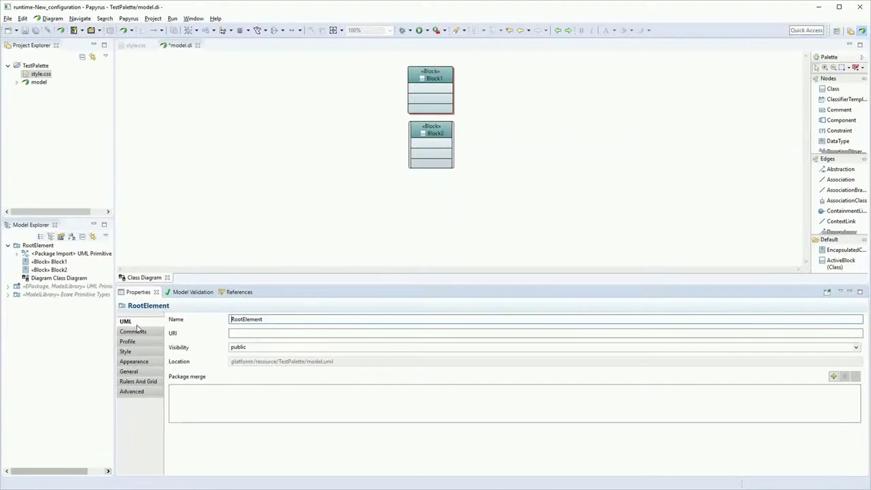
click(425, 128)
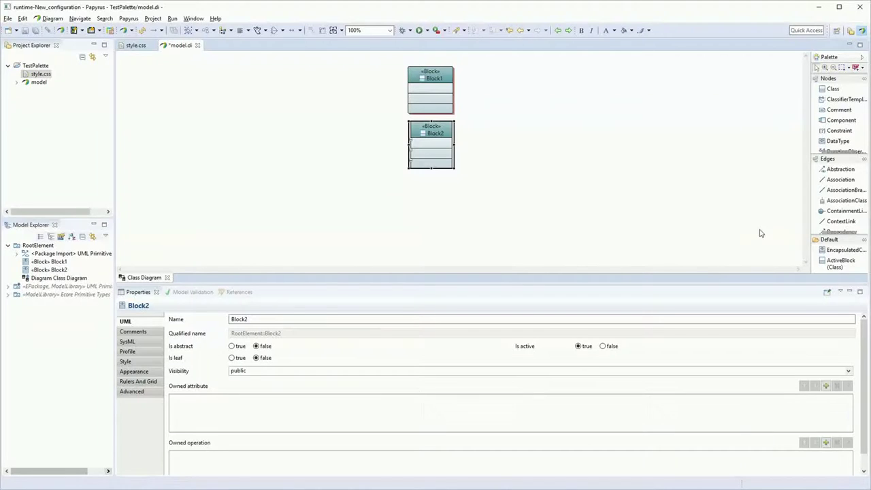
Reopen the BlockPaletteId palette for editing from the palette customization and continue to its content.
right_click(838, 264)
click(835, 296)
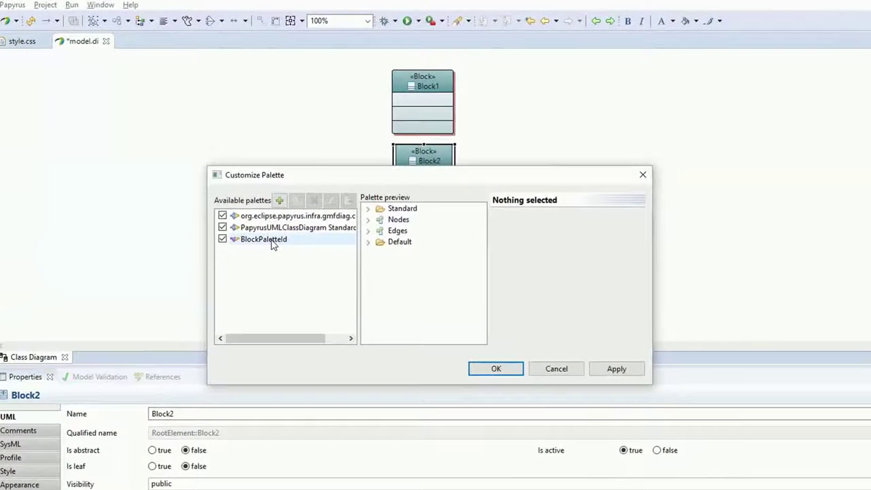
click(272, 242)
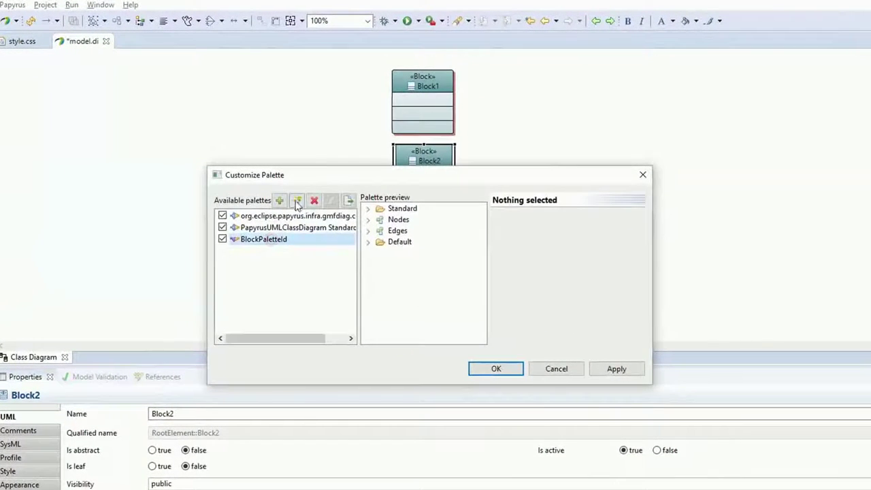
click(297, 200)
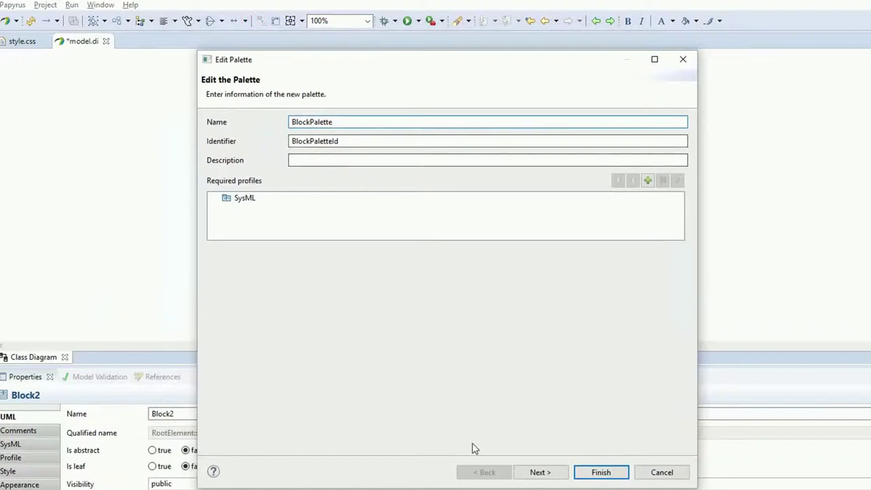
click(528, 473)
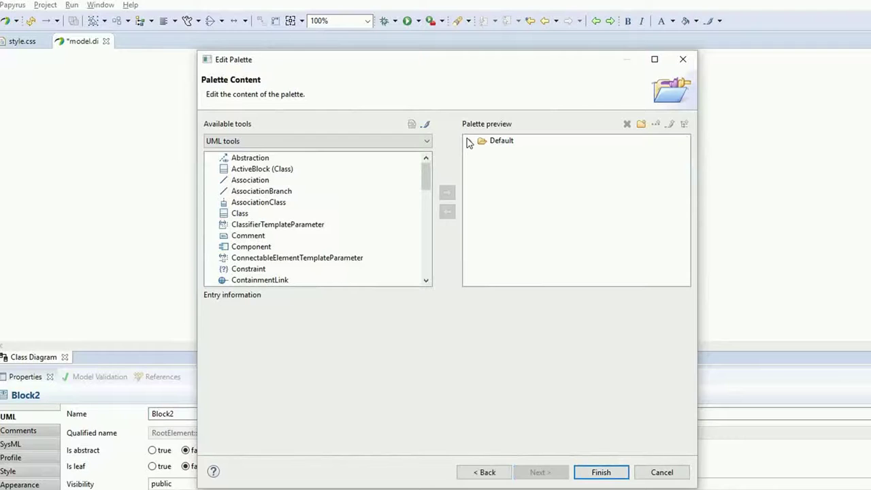
List the Blocks profile's available tools, expand Block and add Block (Class) to the Default drawer alongside ActiveBlock (Class).
click(379, 141)
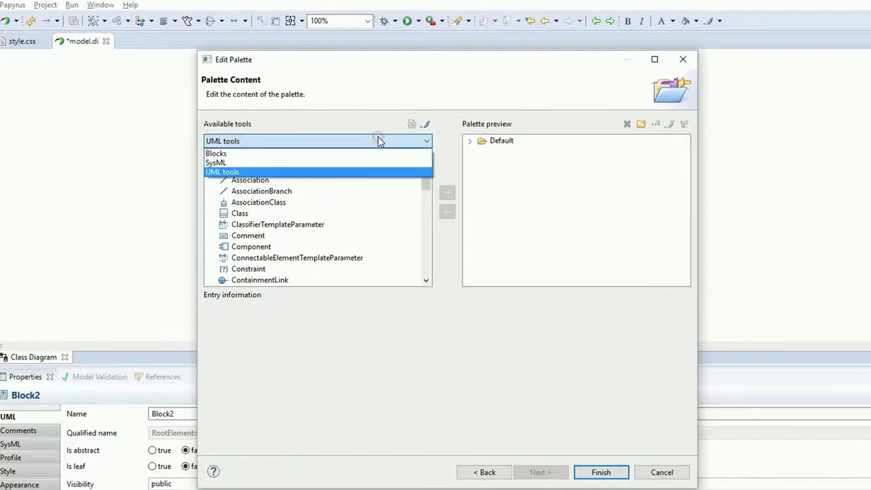
click(369, 150)
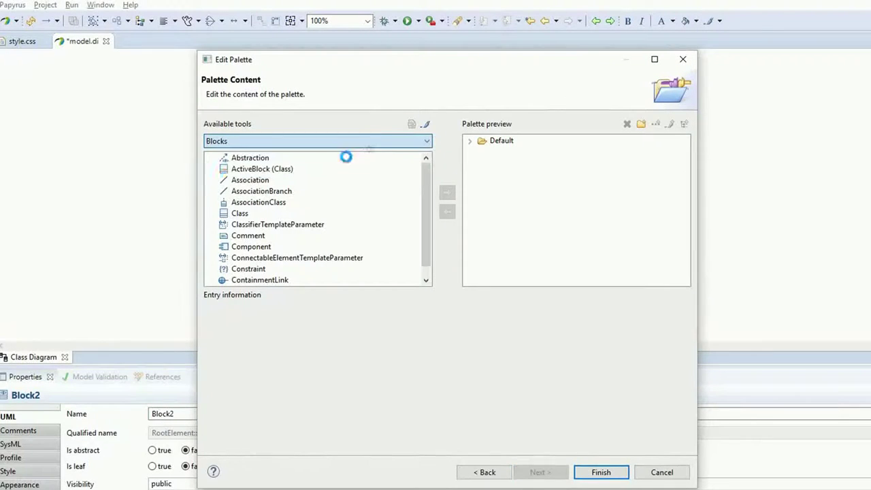
click(211, 168)
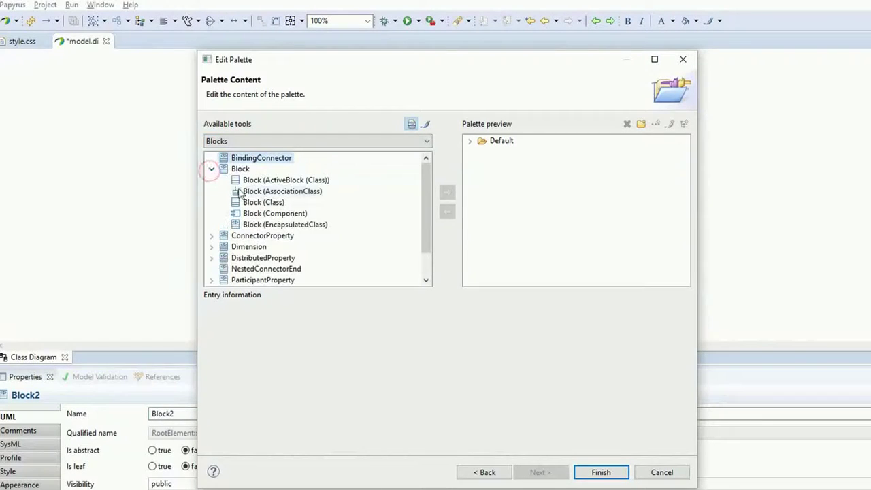
drag(250, 202, 491, 144)
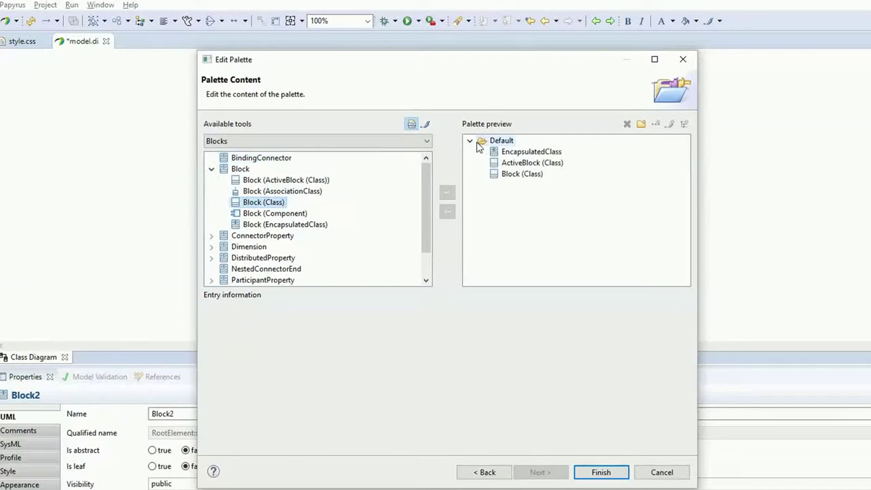
Add a Runtime values action to the Block (Class) tool in the palette's Default drawer.
click(523, 175)
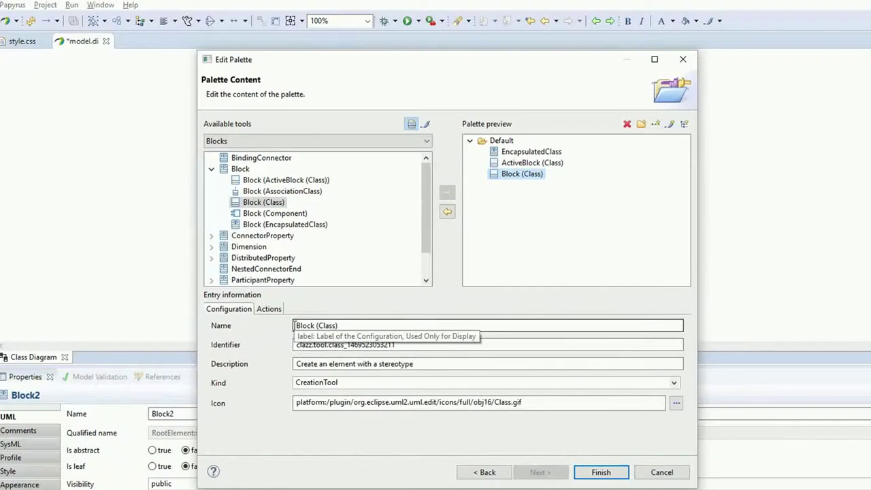
click(276, 314)
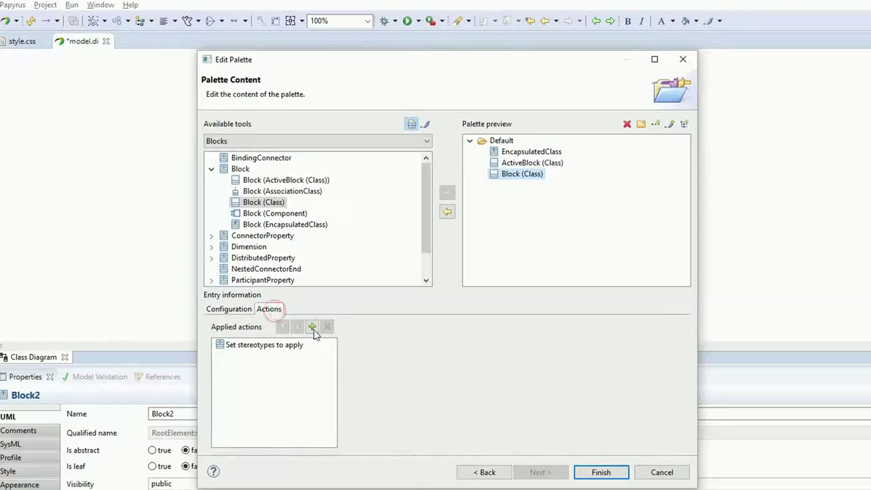
click(311, 327)
click(354, 365)
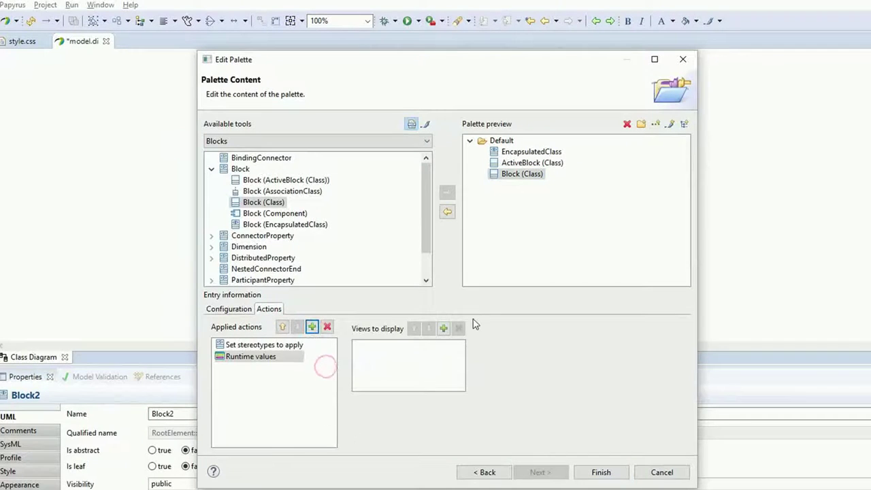
Add a view to display for the Runtime values action and assign it the SysML SingleBlock view.
click(444, 329)
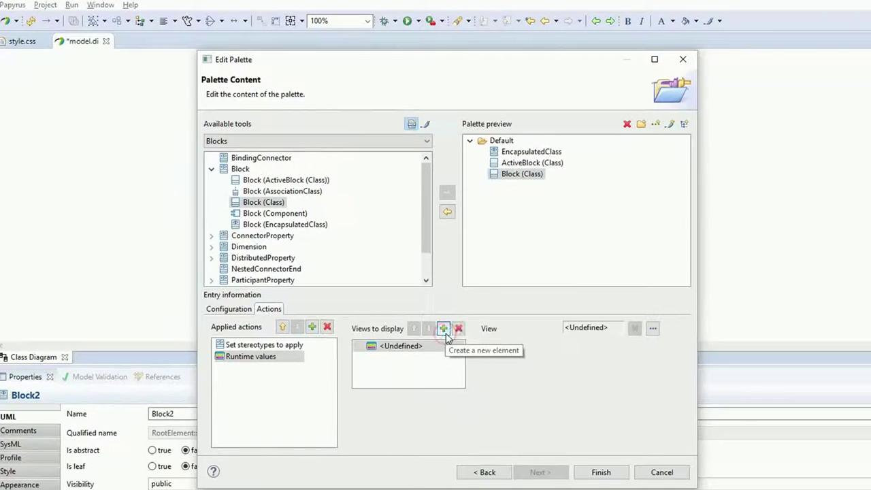
click(653, 329)
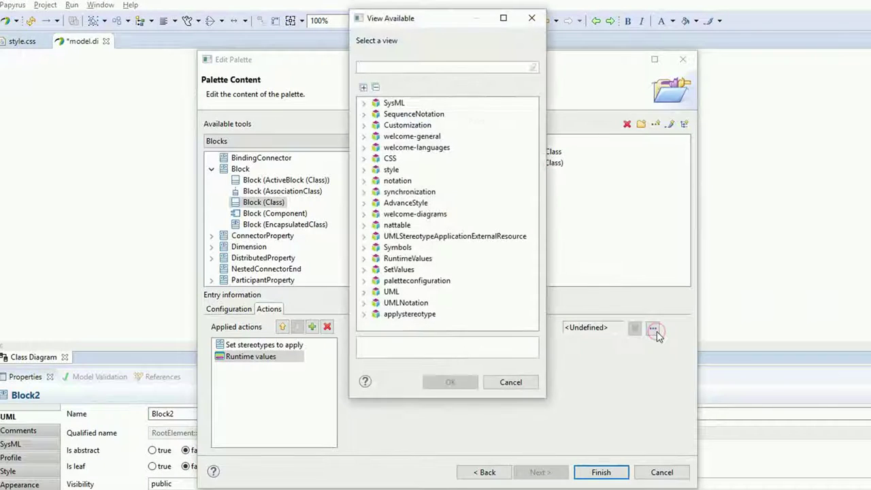
click(364, 103)
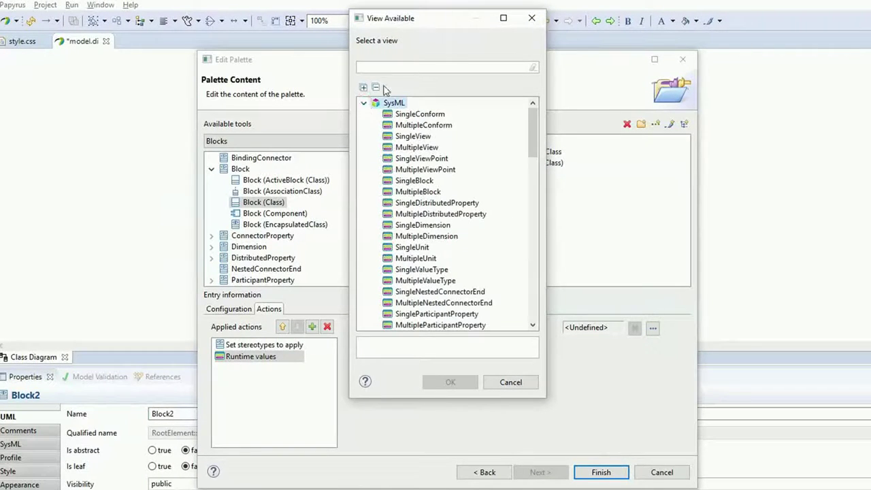
text(block)
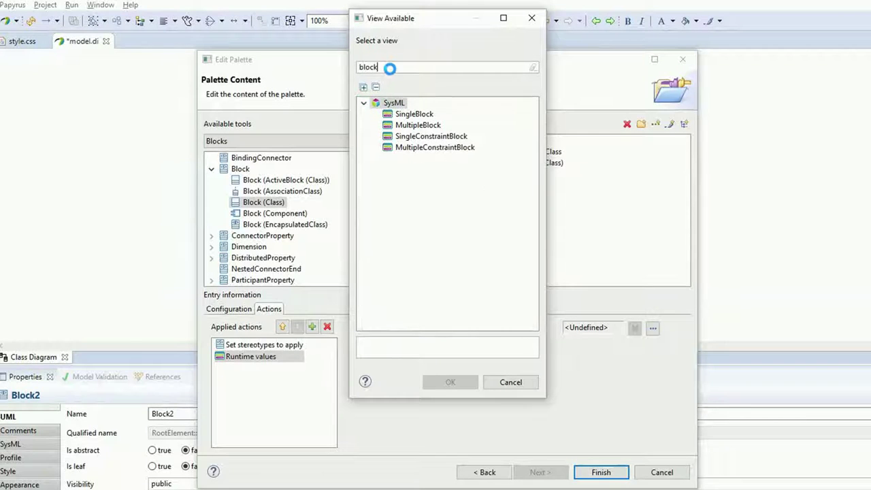
click(416, 114)
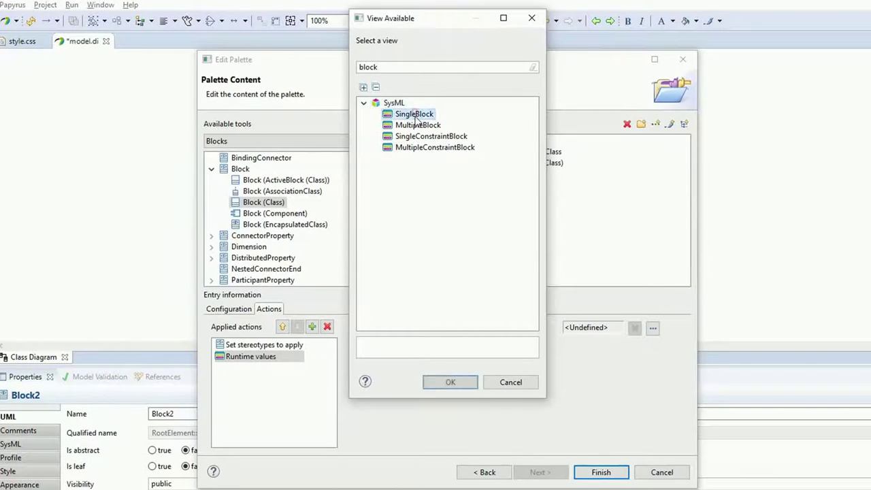
click(450, 381)
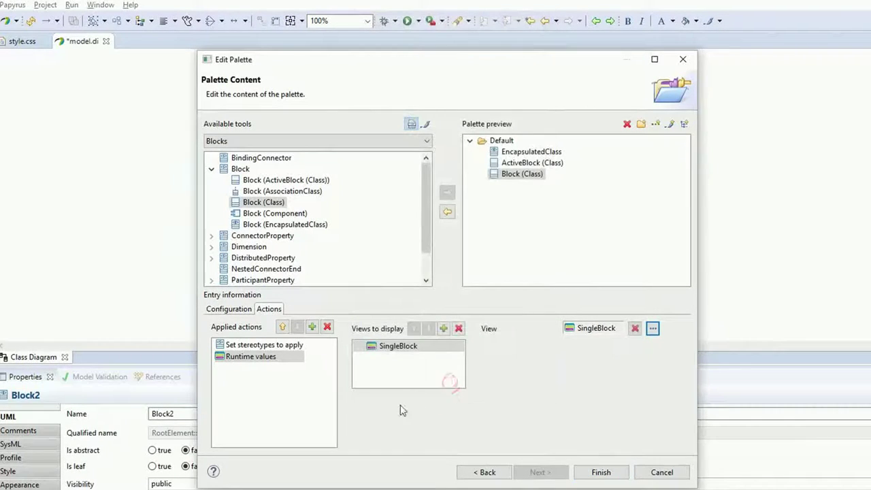
Set Update name to false for the tool's SysML::Blocks::Block stereotype, then finish the palette edit and accept the customization.
click(294, 346)
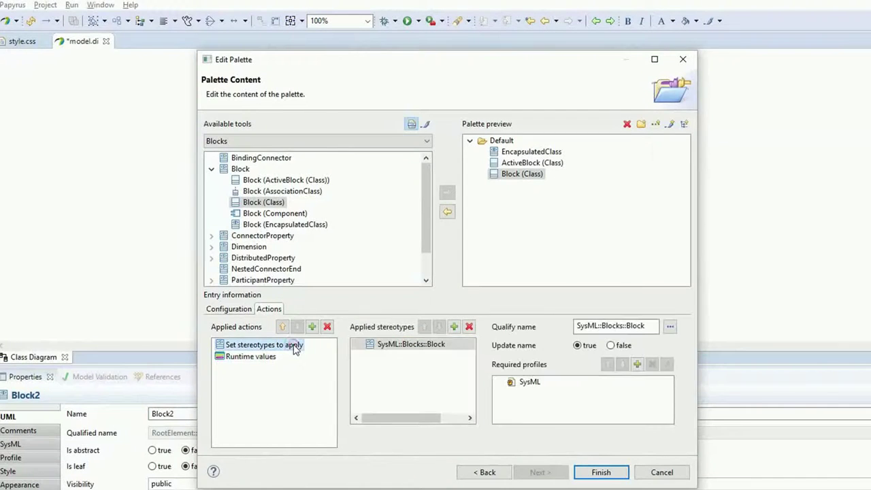
click(612, 346)
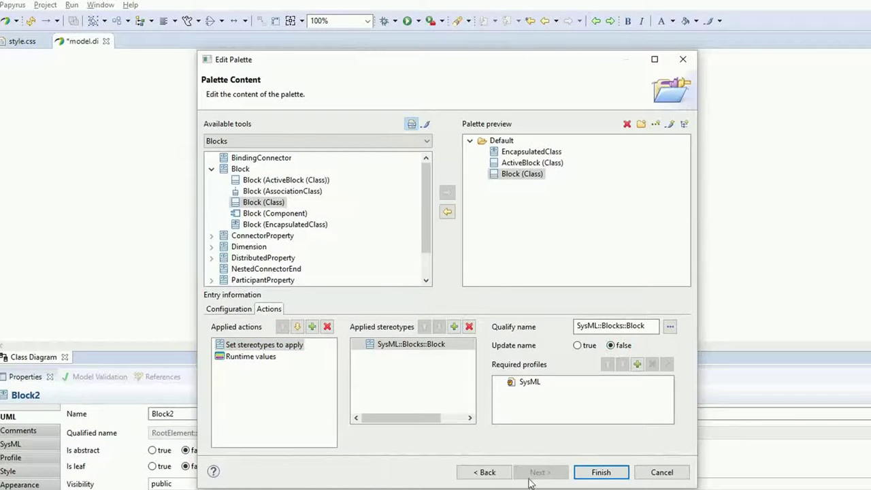
click(593, 474)
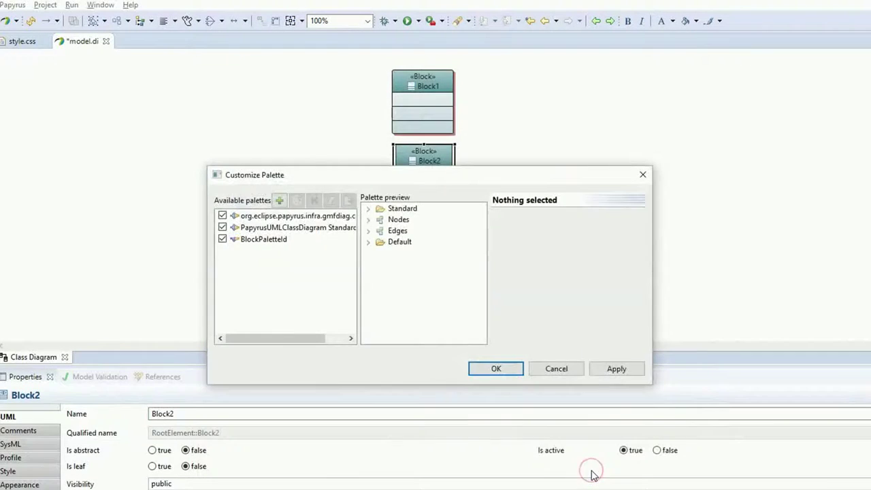
click(494, 371)
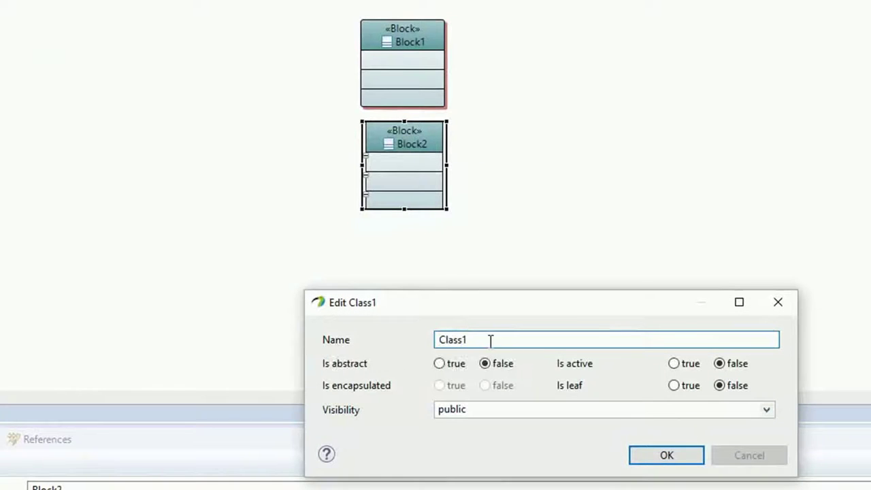
Name the new block MyBlock, make it abstract with private visibility, confirm, and check these values in its UML properties.
double_click(490, 339)
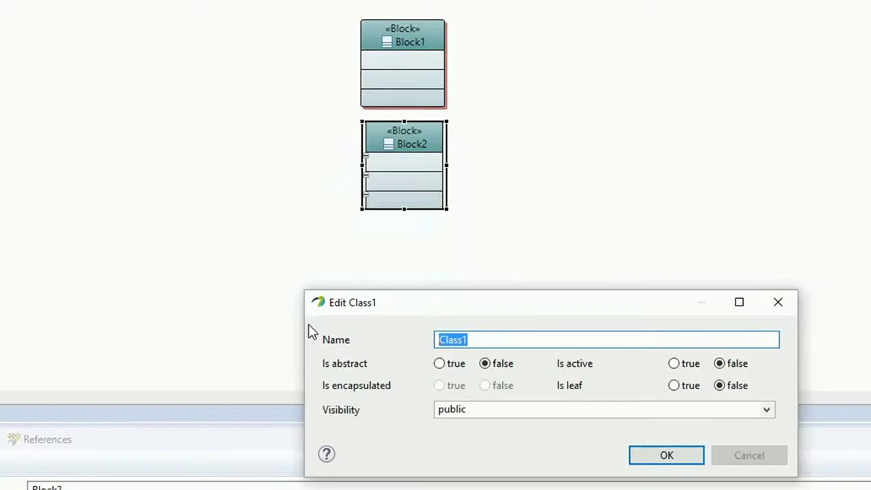
text(MyBlock)
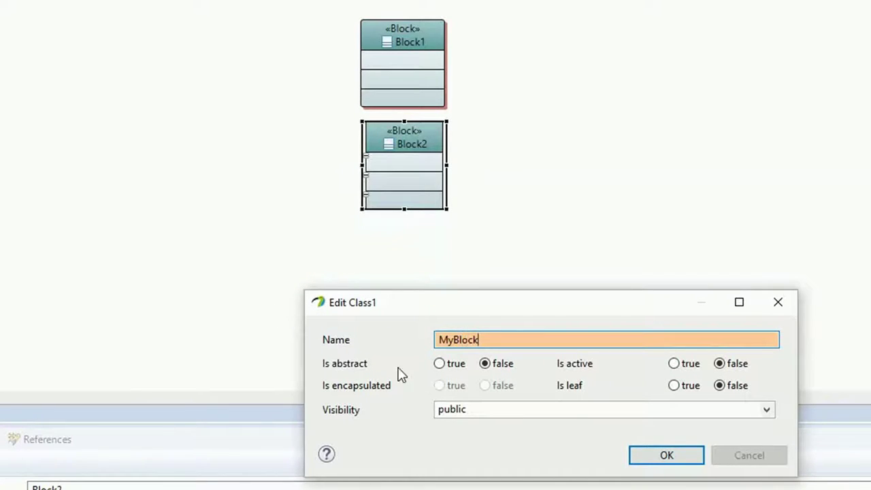
click(439, 364)
click(476, 412)
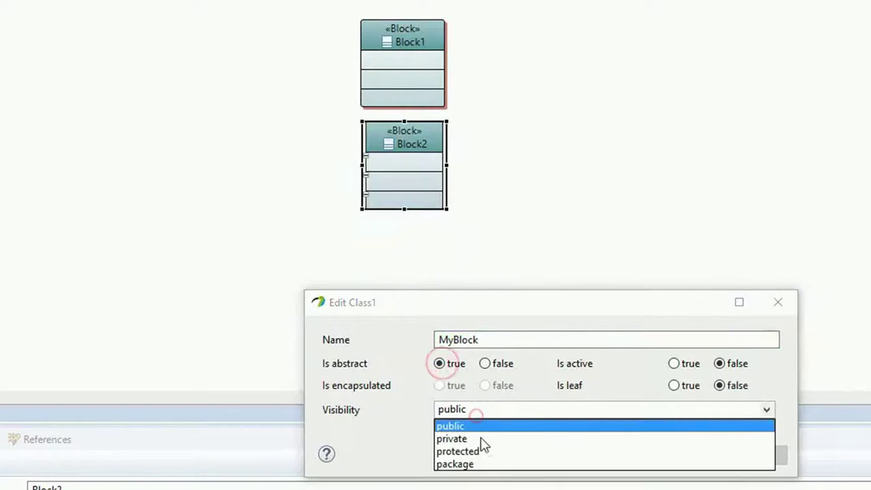
click(481, 438)
click(664, 460)
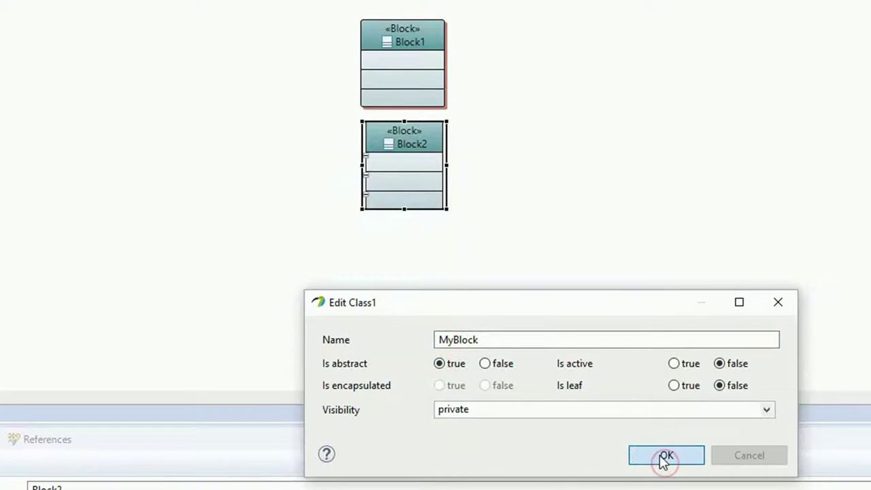
click(255, 292)
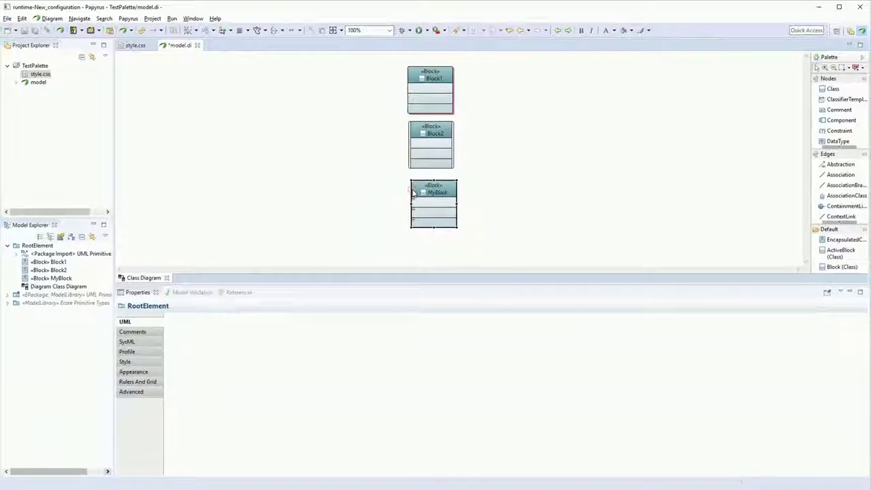
click(398, 219)
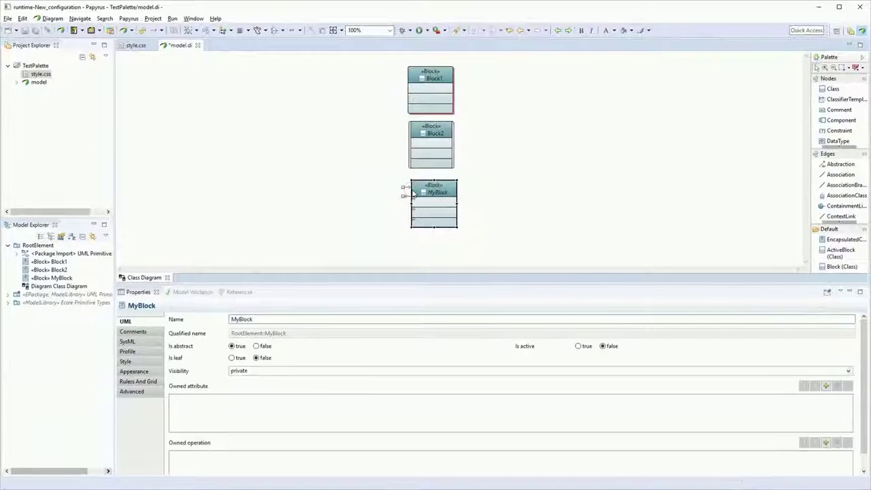